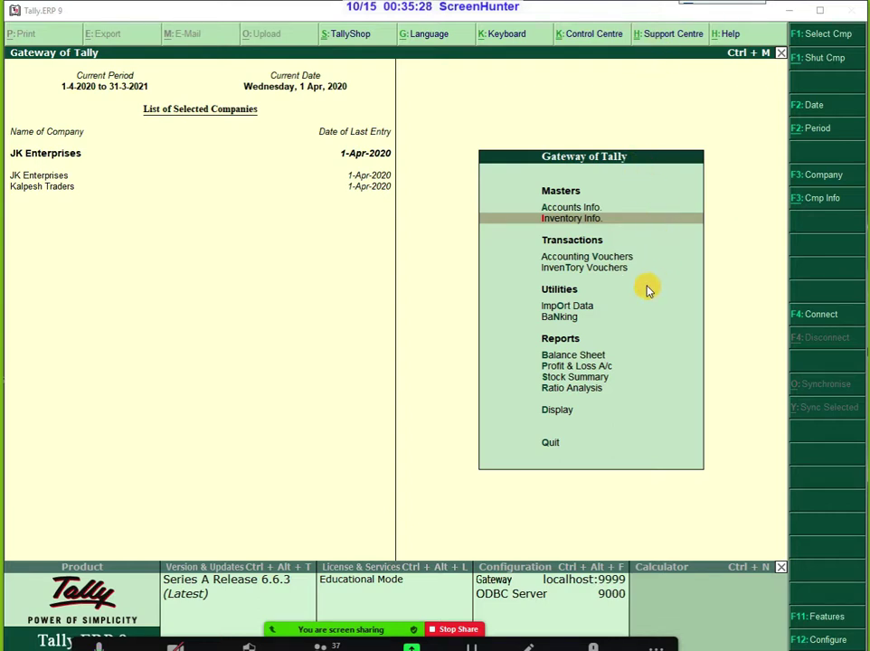
Step: Review the list of existing single ledgers available for alteration in JK Enterprises and return to the Gateway of Tally
left_click(566, 209)
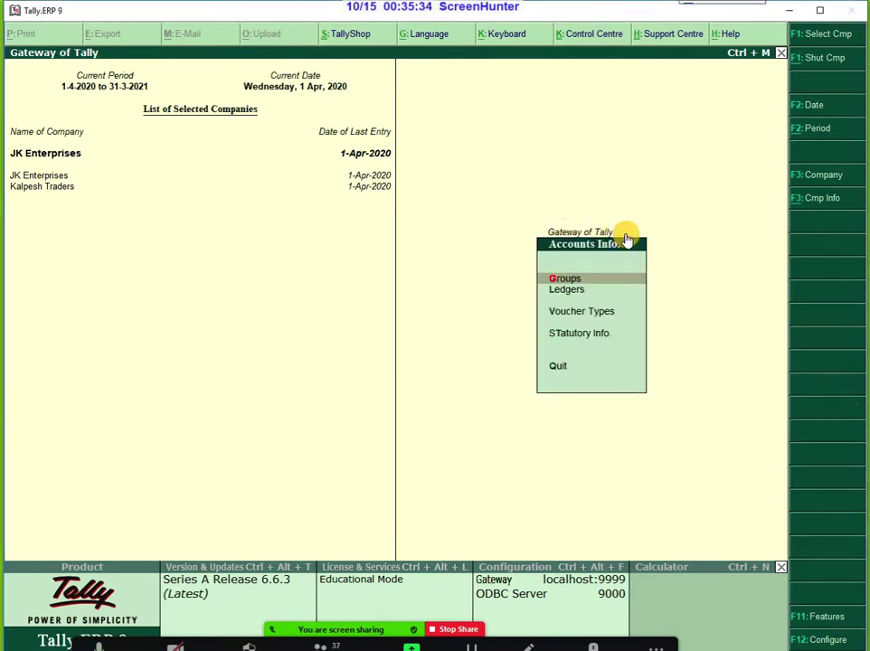
left_click(609, 289)
left_click(608, 289)
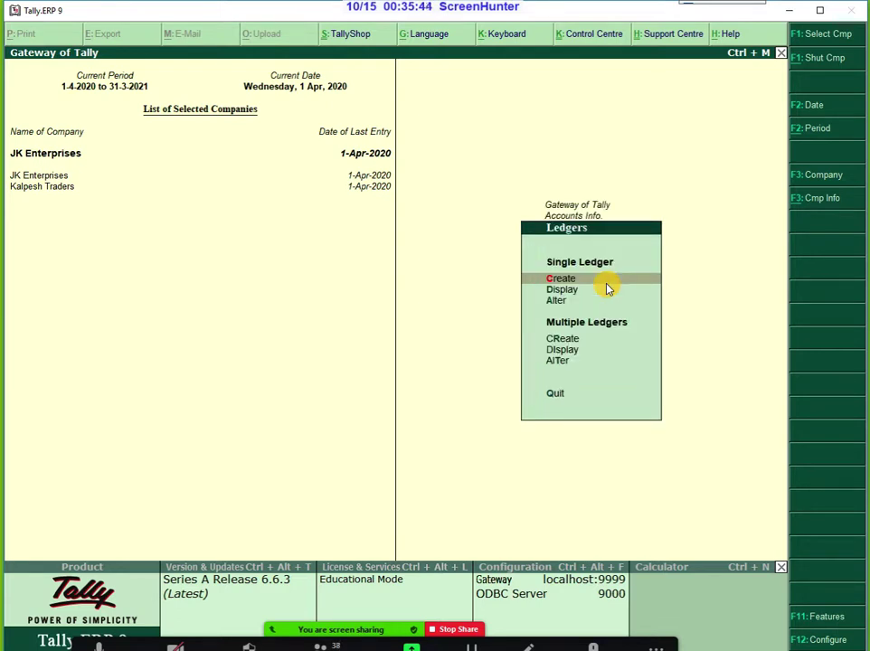
key("Down")
key("Down")
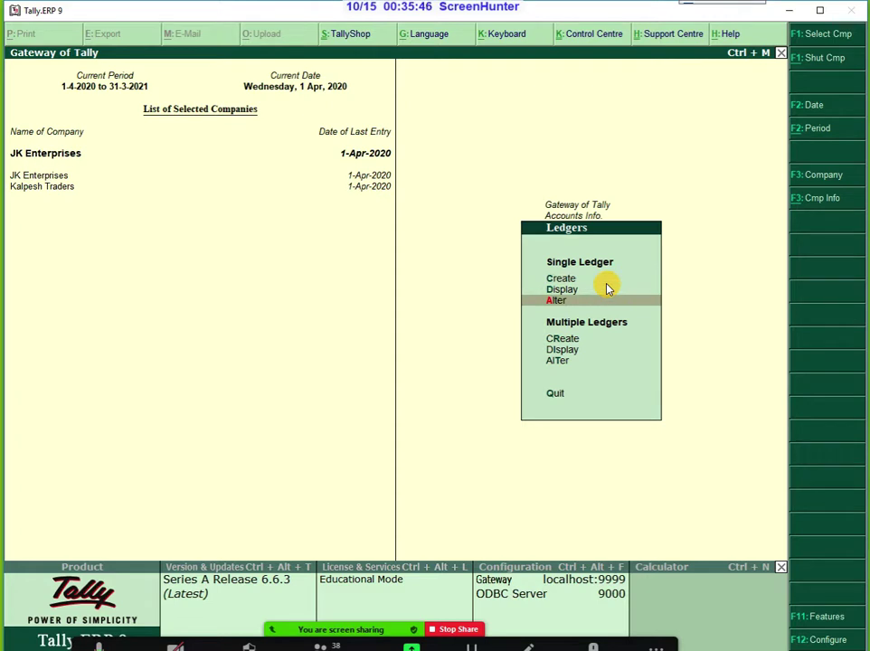
key("Return")
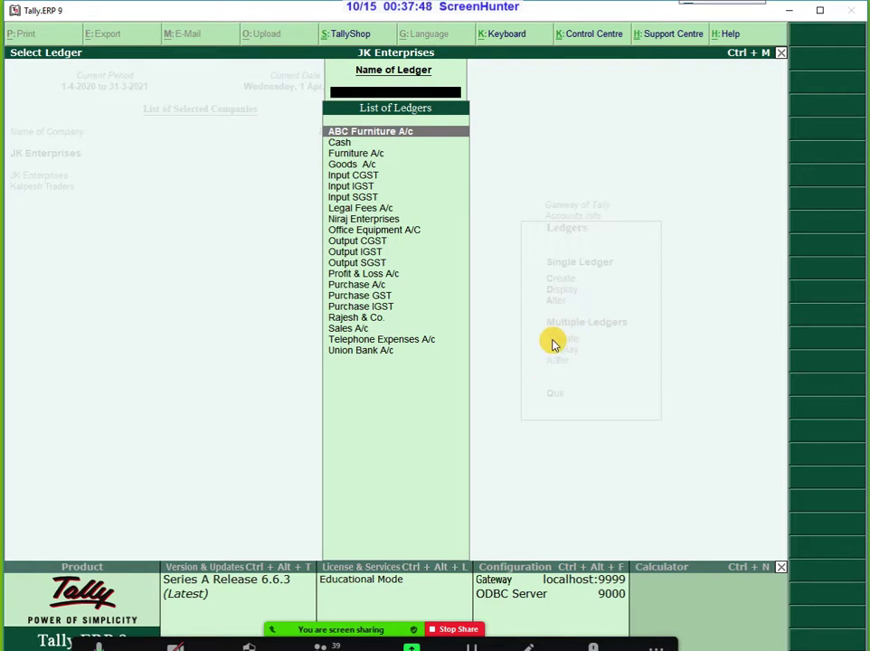
key("Escape")
key("Escape")
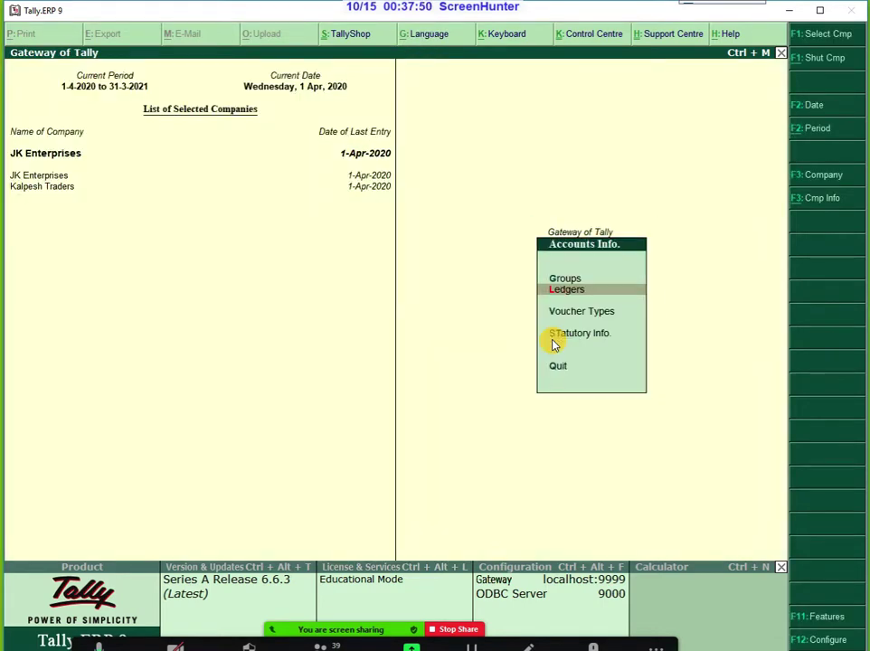
key("Escape")
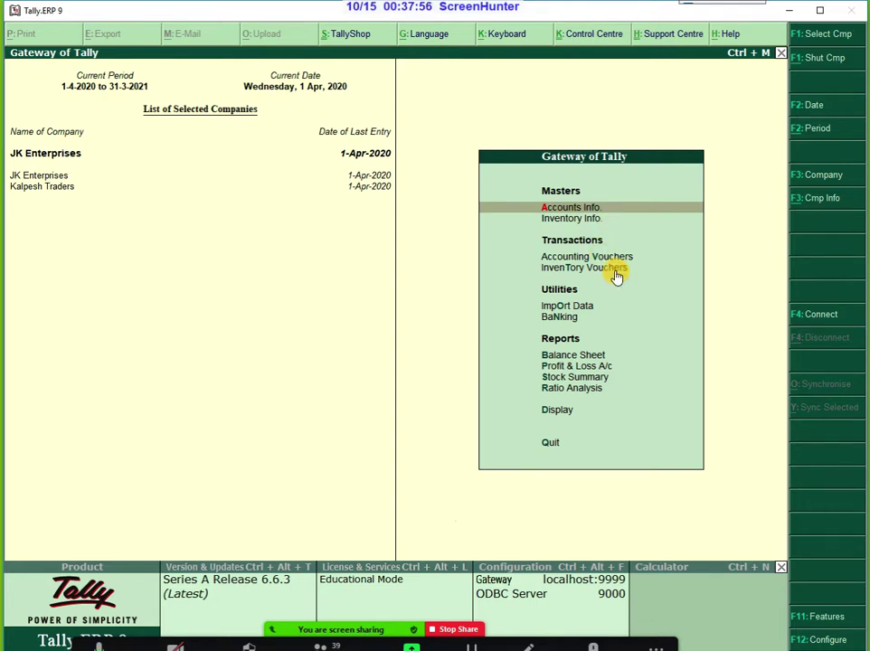
Step: Start a new purchase accounting voucher for JK Enterprises and switch it from invoice to voucher mode
key("Down")
key("Down")
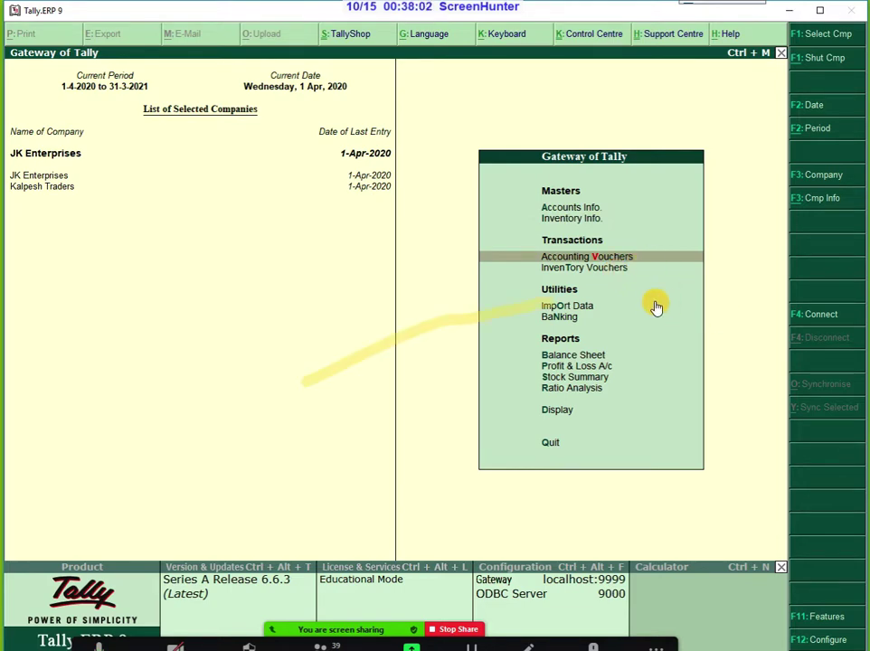
key("Return")
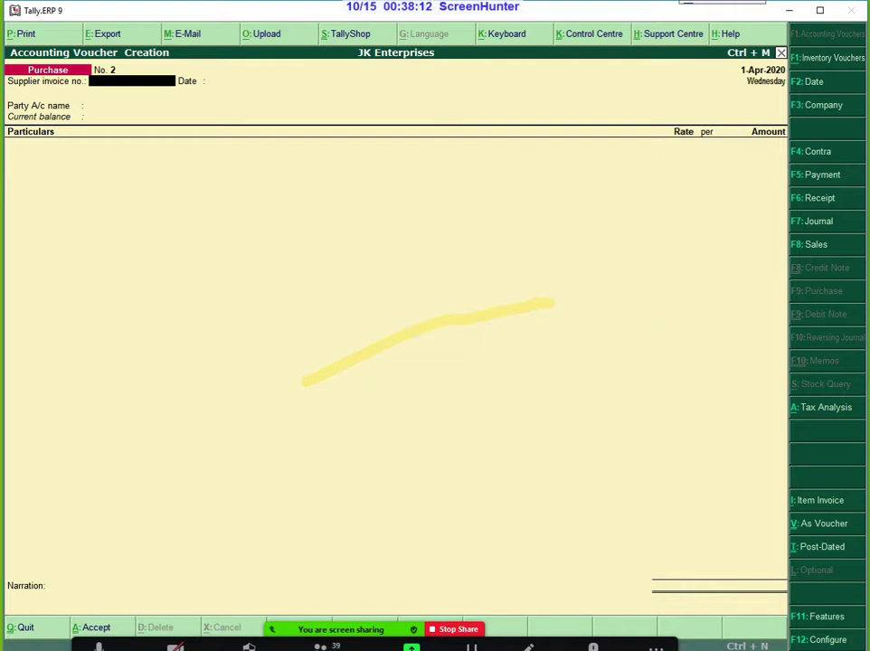
left_click(839, 528)
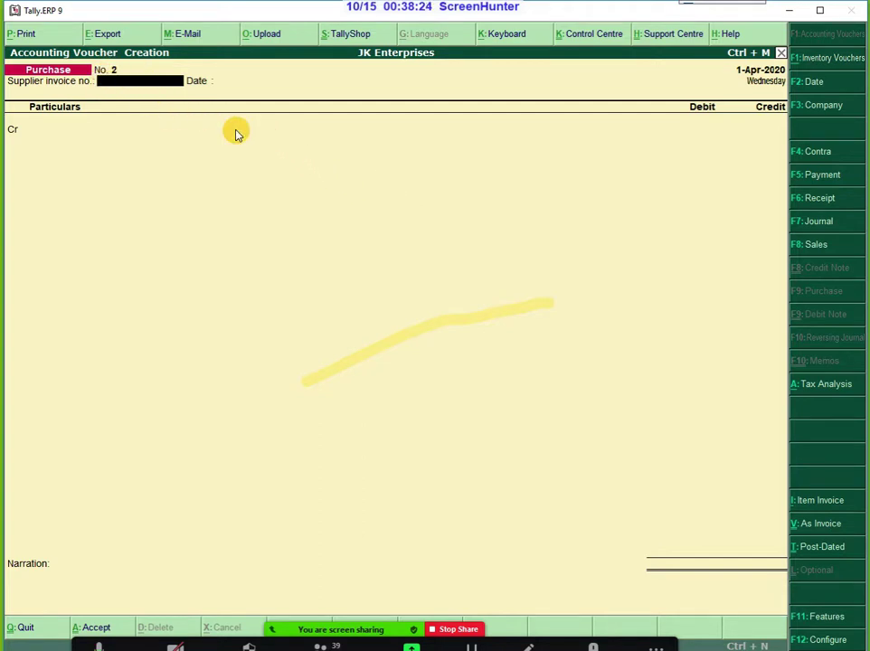
Step: Enter the supplier invoice number in the purchase voucher
type("pur/rajessh/3")
type("45")
key("Return")
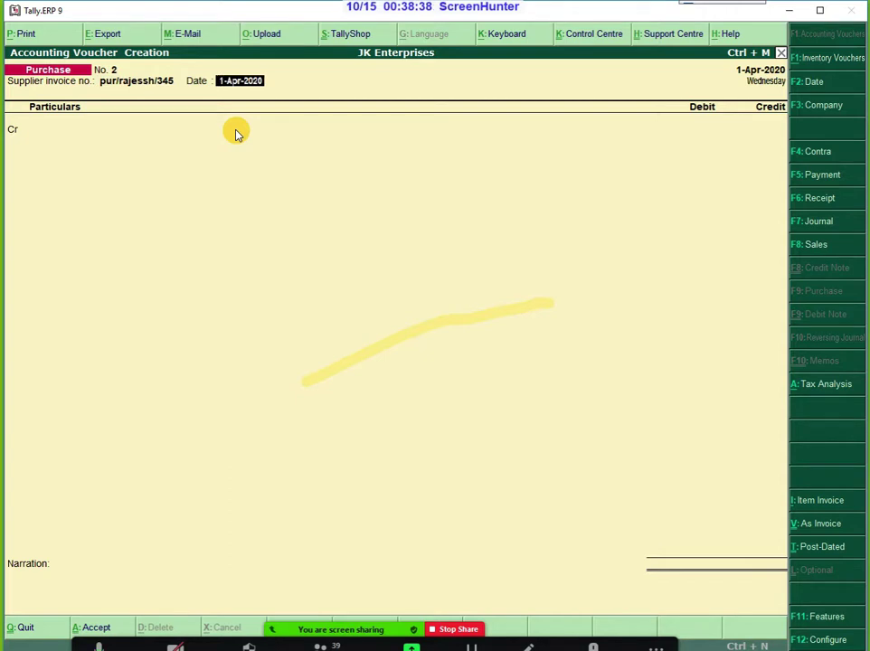
Step: Try to set the supplier invoice date to 4-Apr-2020
type("4")
type("-Ap")
type("r-20")
type("20")
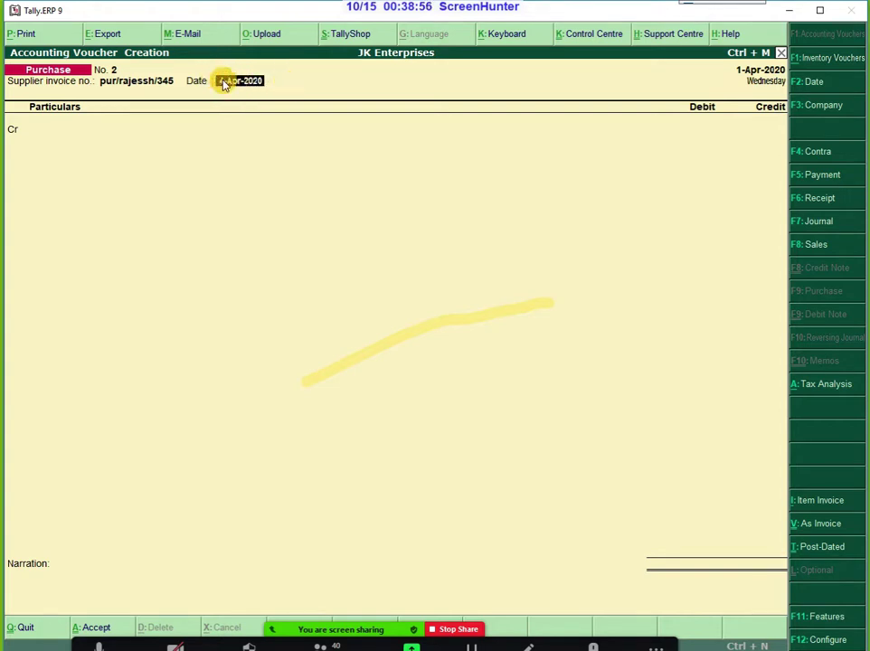
key("BackSpace")
key("BackSpace")
key("BackSpace")
key("BackSpace")
key("BackSpace")
key("BackSpace")
key("BackSpace")
key("BackSpace")
key("BackSpace")
key("BackSpace")
type("01")
key("BackSpace")
type("4")
type("-Apr")
type("-")
type("2020")
Step: Set the supplier invoice date to 1-Apr-2020
key("BackSpace")
key("BackSpace")
key("BackSpace")
key("BackSpace")
key("BackSpace")
key("BackSpace")
key("BackSpace")
key("BackSpace")
key("BackSpace")
key("BackSpace")
key("BackSpace")
type("1-Apr-2020")
key("Return")
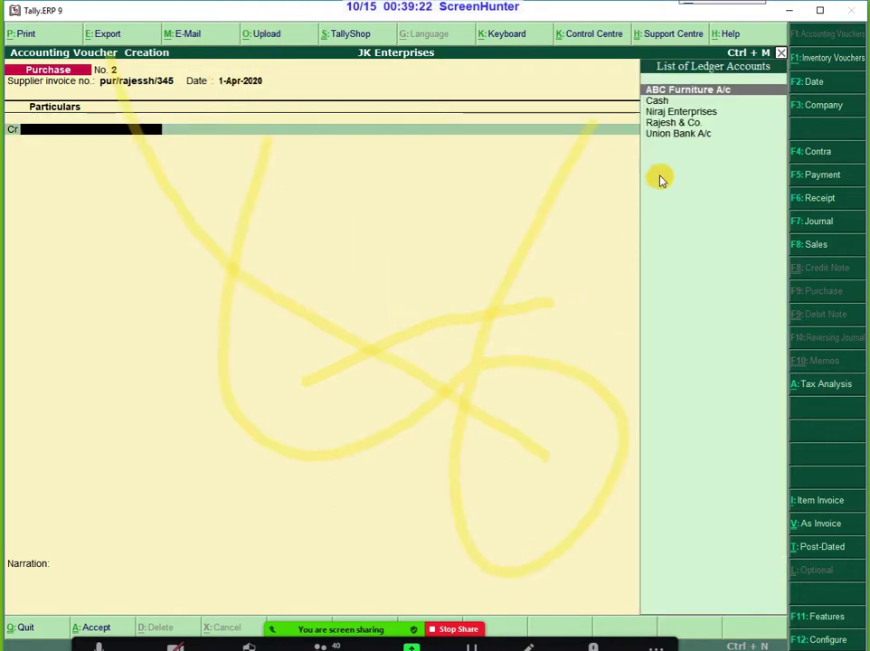
Step: Choose Rajesh & Co. as the ledger to credit in the purchase voucher
left_click(670, 123)
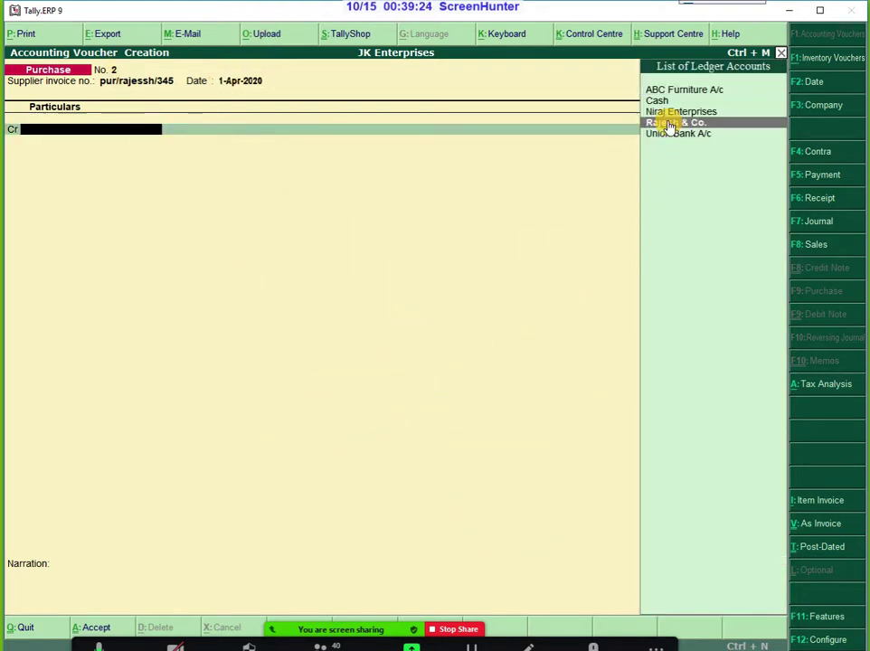
left_click(671, 123)
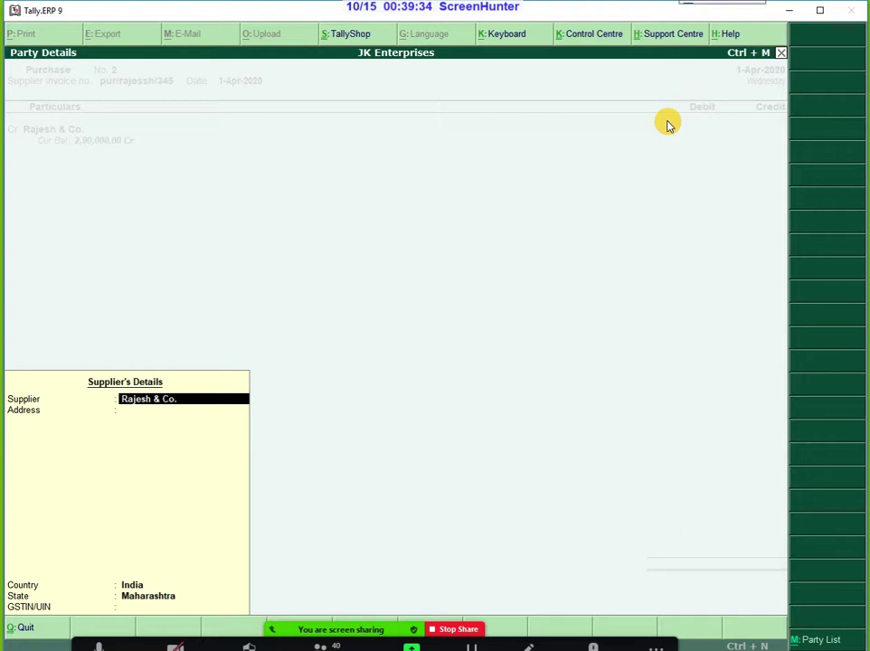
key("Escape")
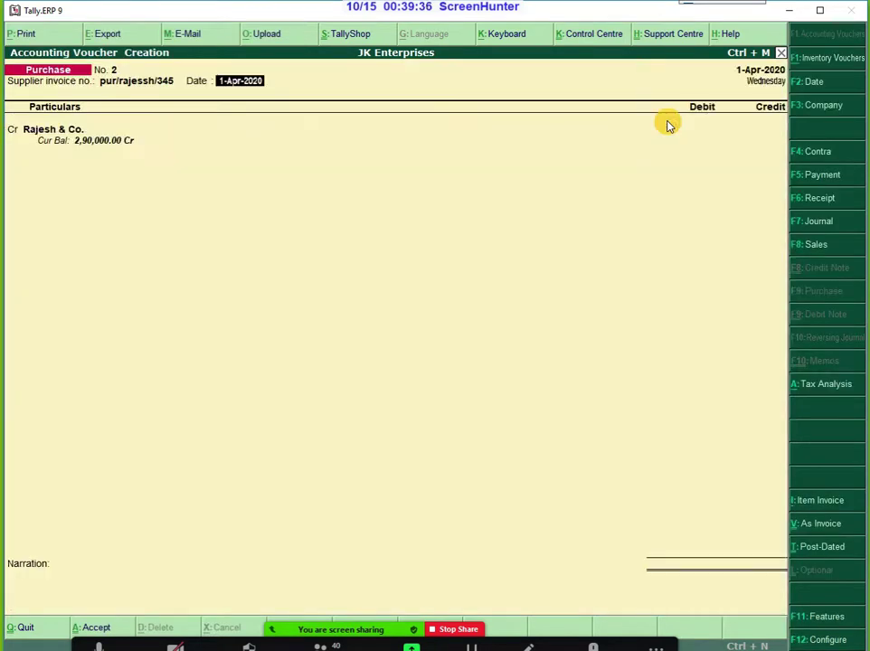
key("Return")
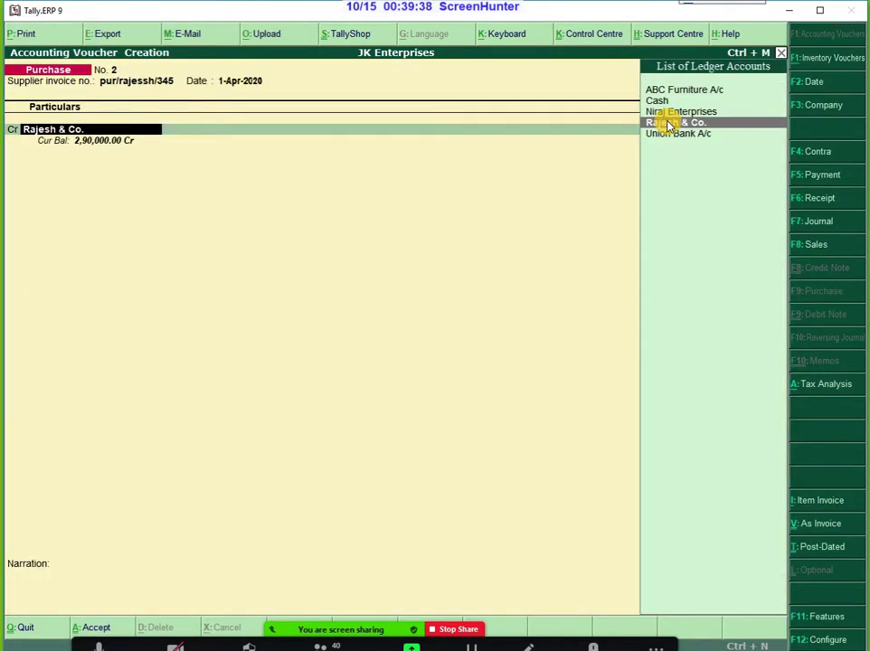
key("BackSpace")
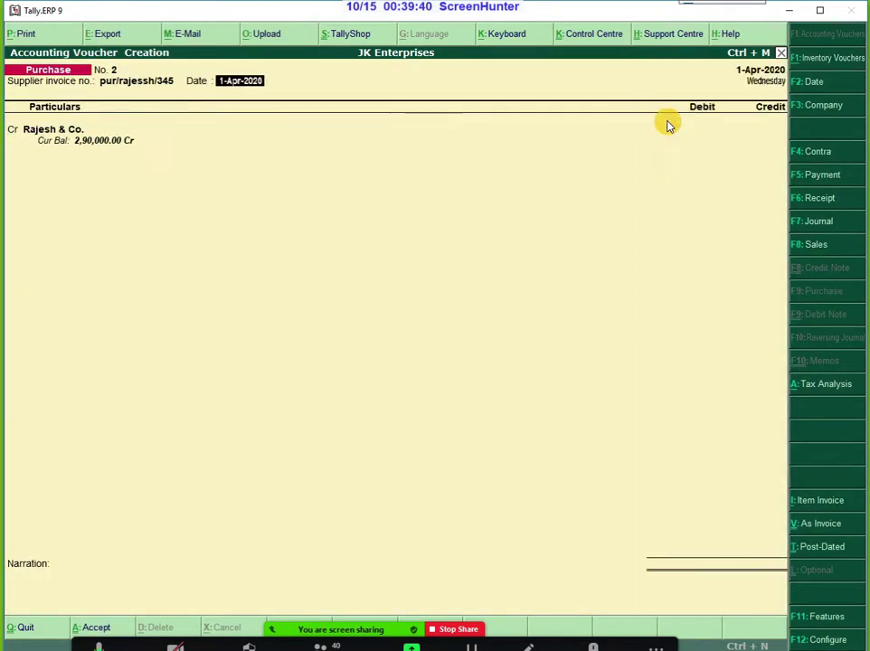
key("Return")
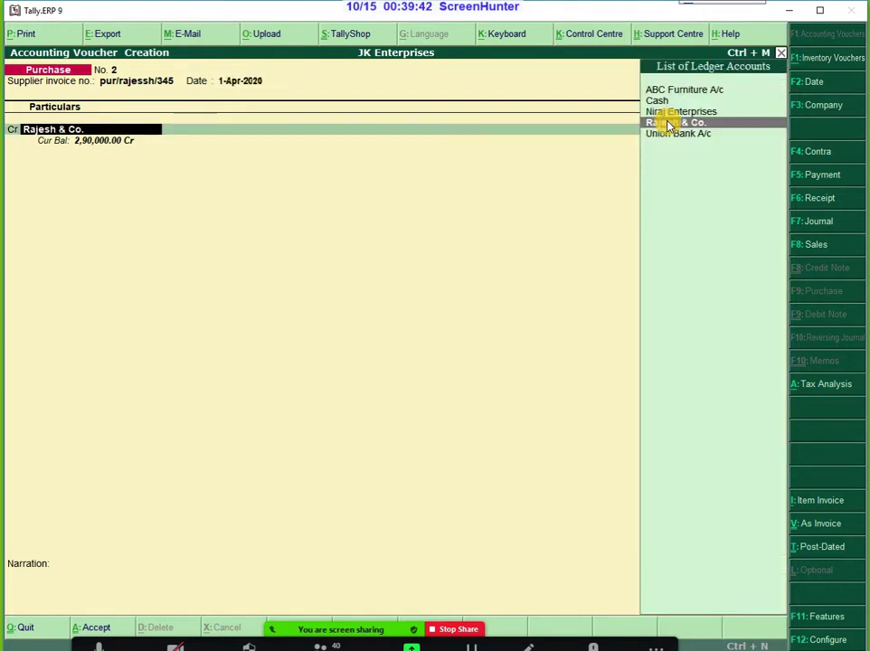
key("space")
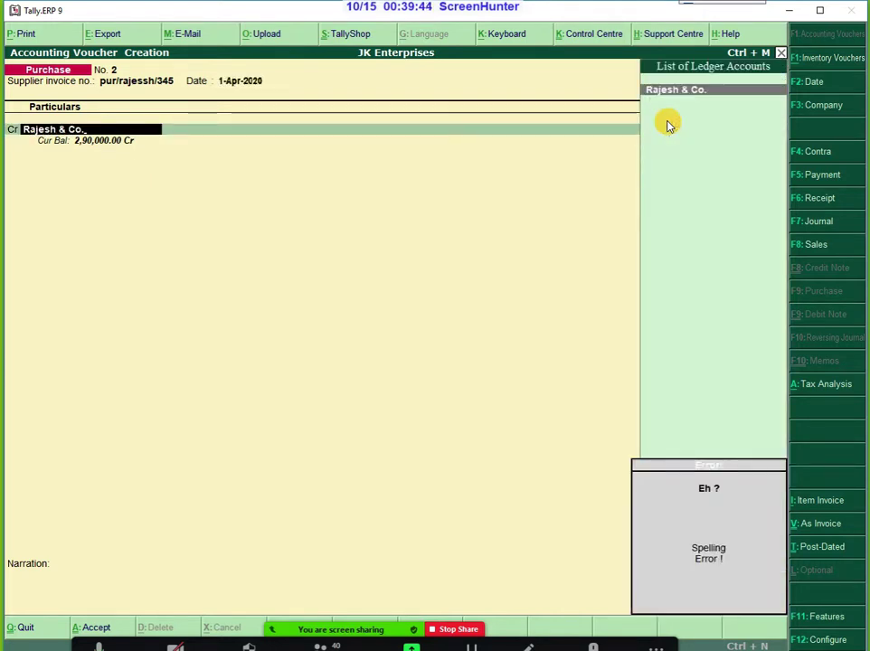
key("Return")
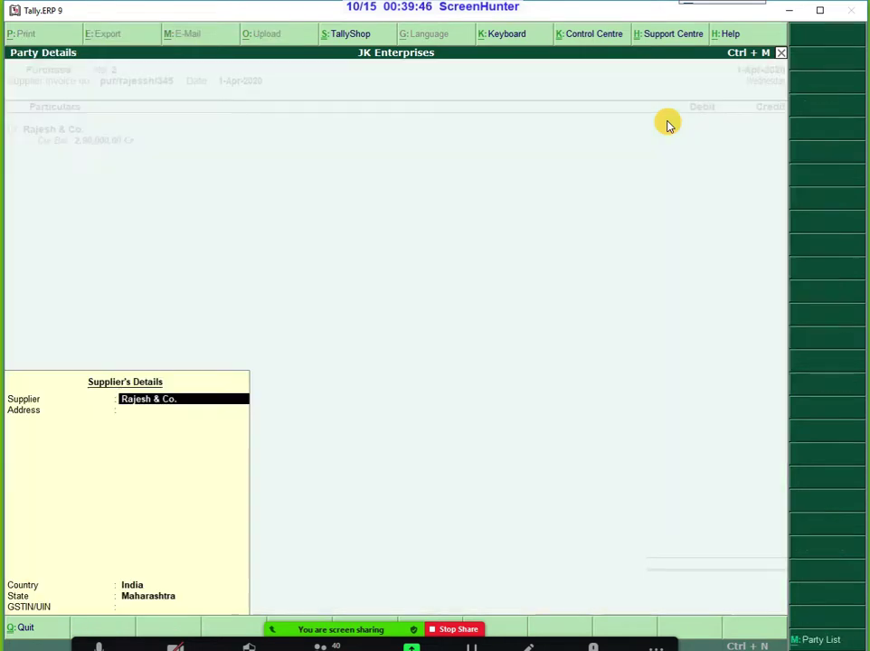
Step: Accept the supplier's details for Rajesh & Co. with India as country and Maharashtra as state
key("Return")
key("Return")
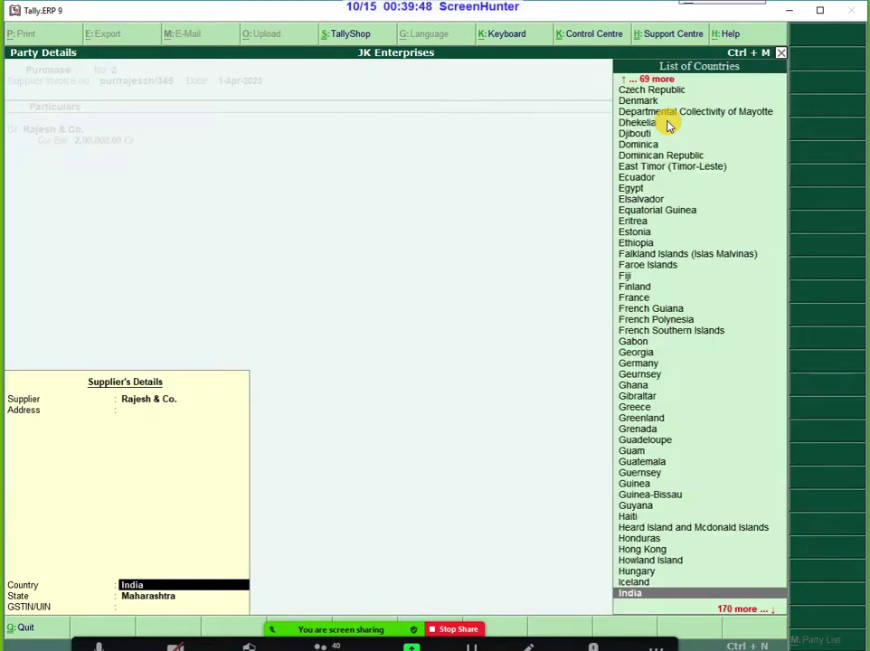
key("Return")
key("Return")
key("Return")
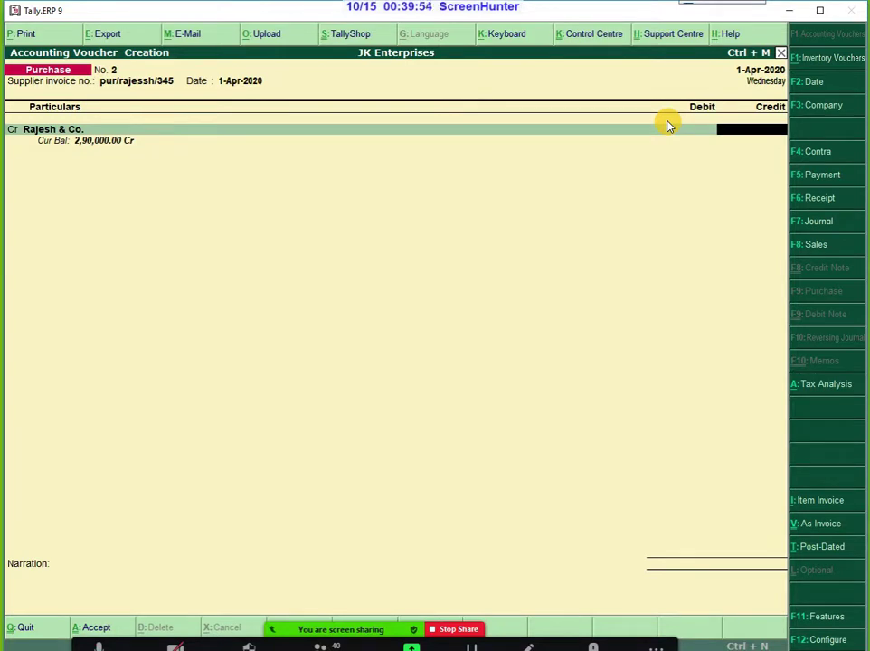
Step: Credit Rajesh & Co. with 1,16,000 and accept the bill-wise allocation as a New Ref for the full amount
type("116000")
key("Return")
key("Return")
key("Return")
key("Return")
key("Return")
key("Return")
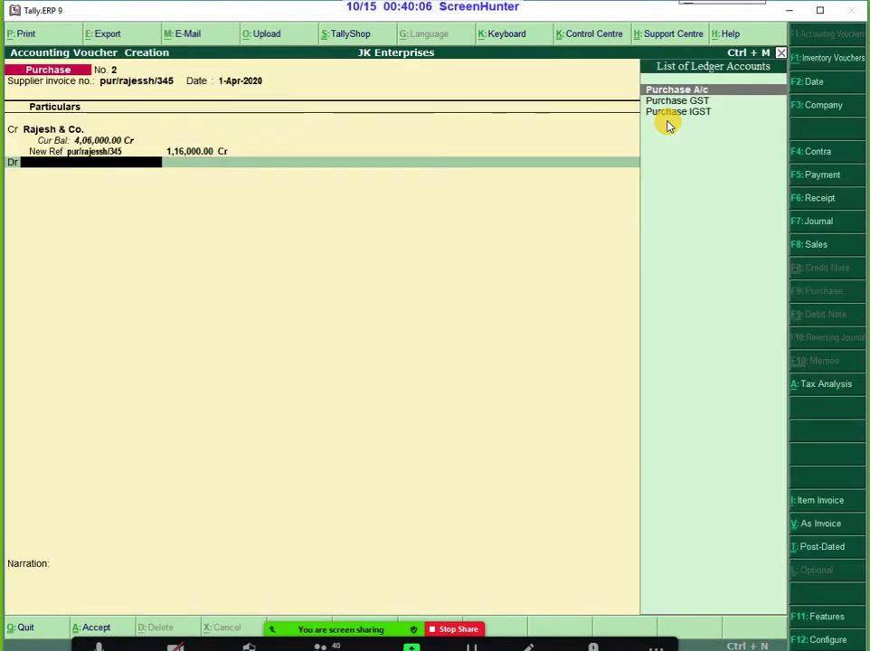
Step: Debit Purchase A/c with 1,00,000 in the purchase voucher
type("P")
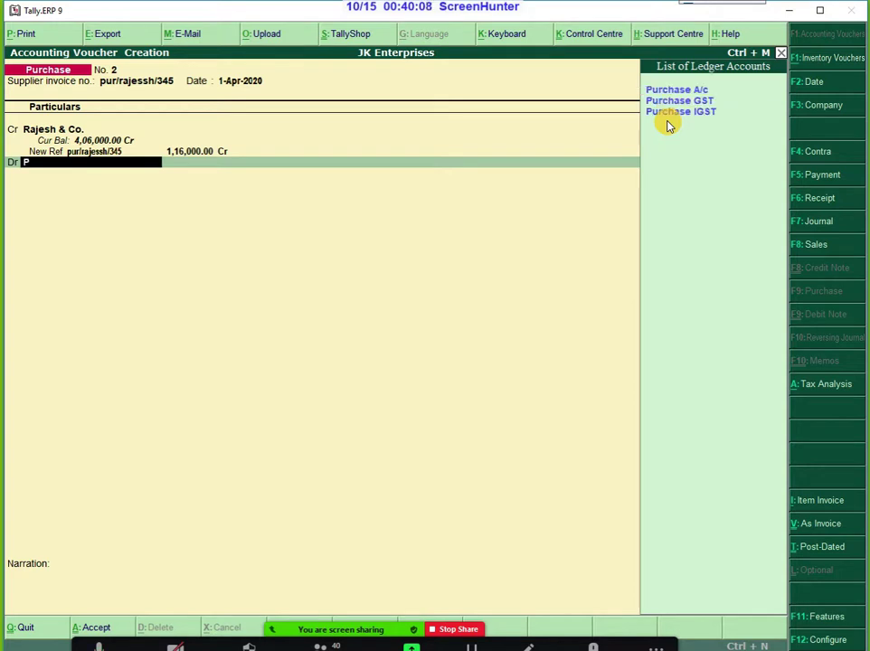
type("u")
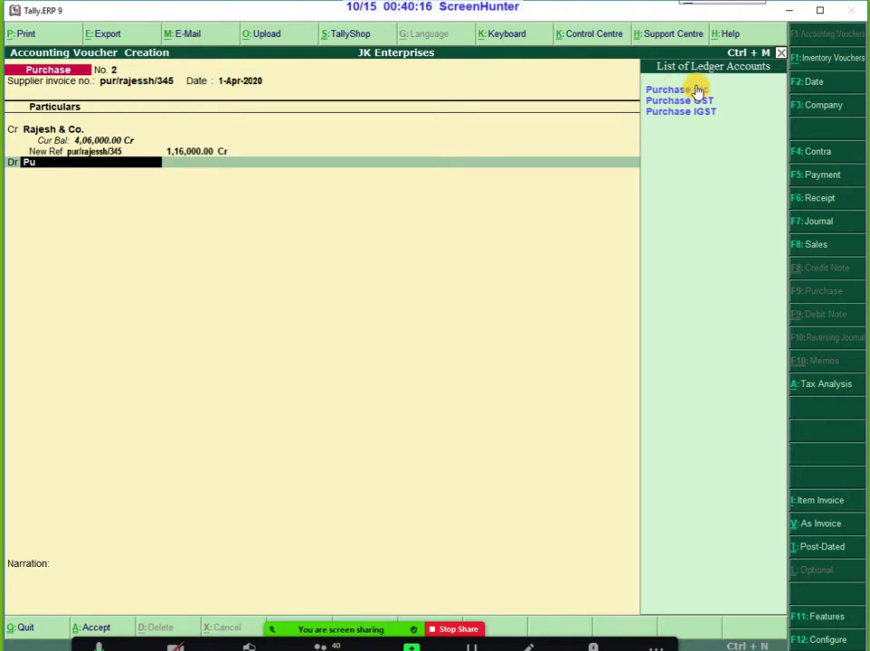
left_click(697, 91)
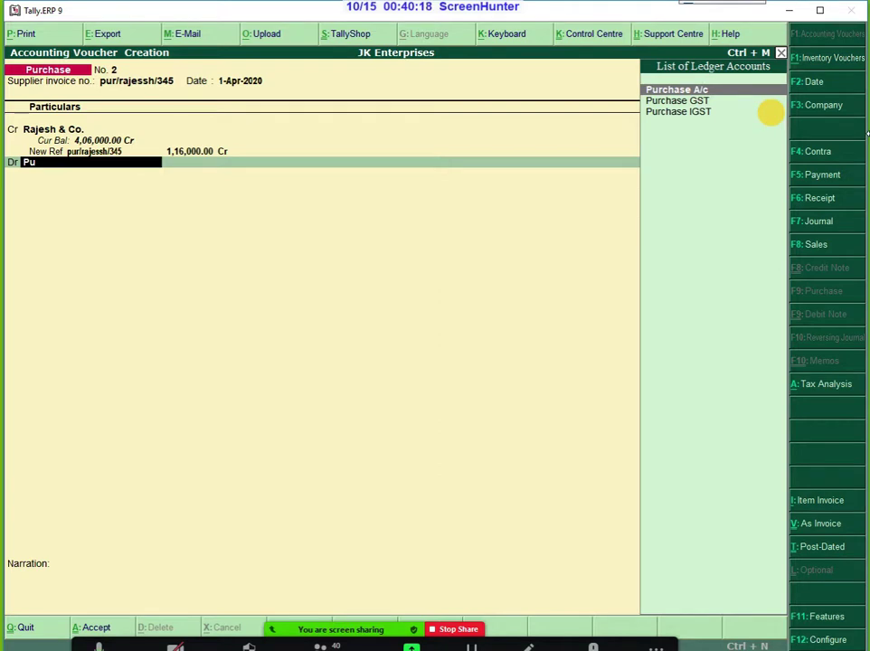
key("Return")
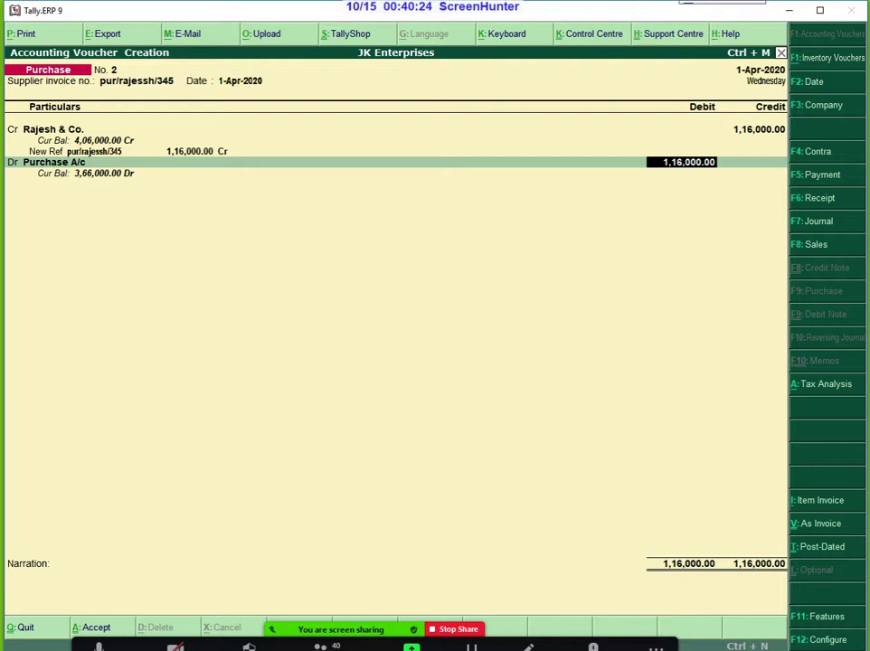
type("1,00,00")
type("0")
key("Return")
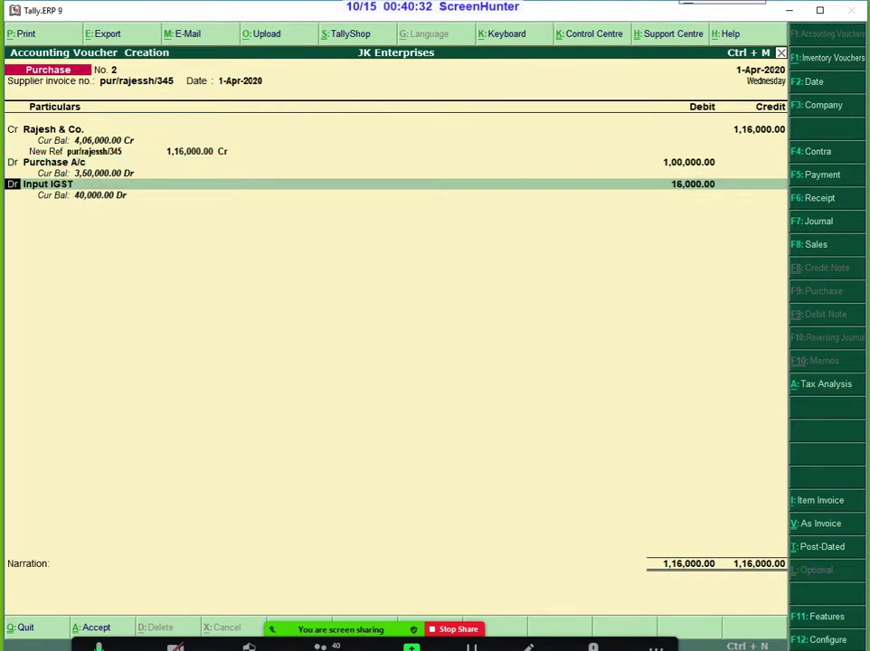
Step: Keep Input IGST as the next debit ledger and set its amount to 8,000
key("Return")
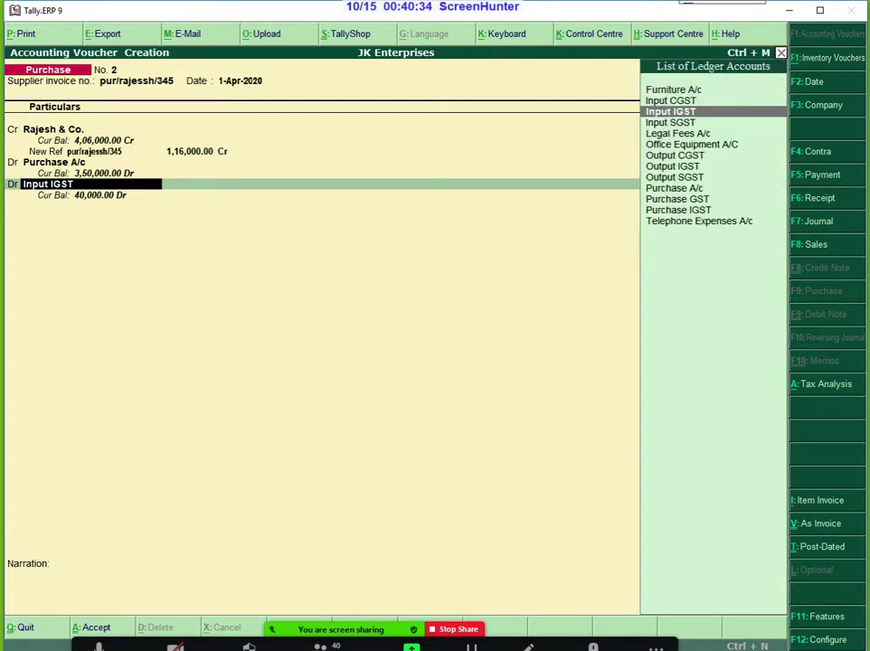
key("Return")
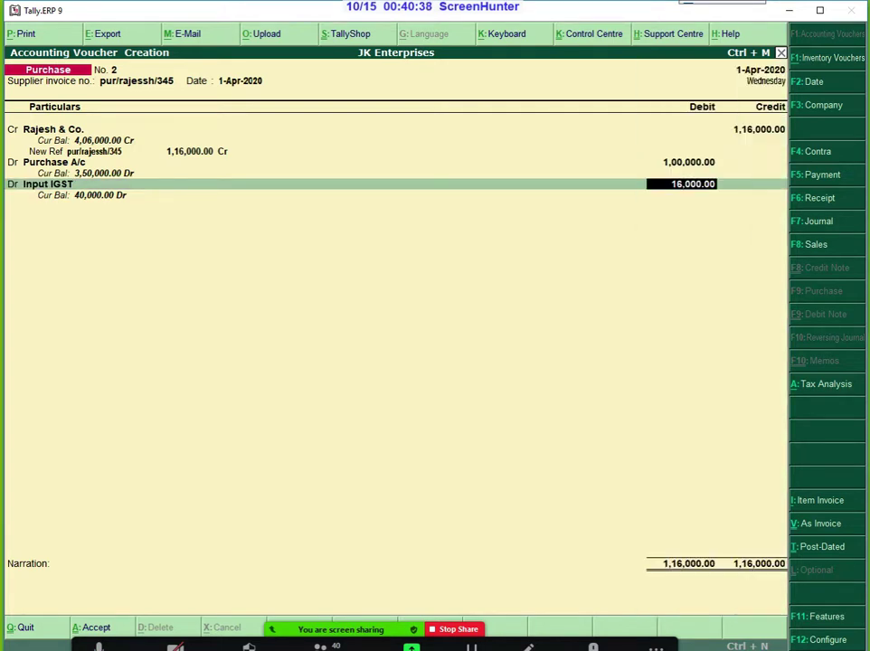
type("8000")
key("Return")
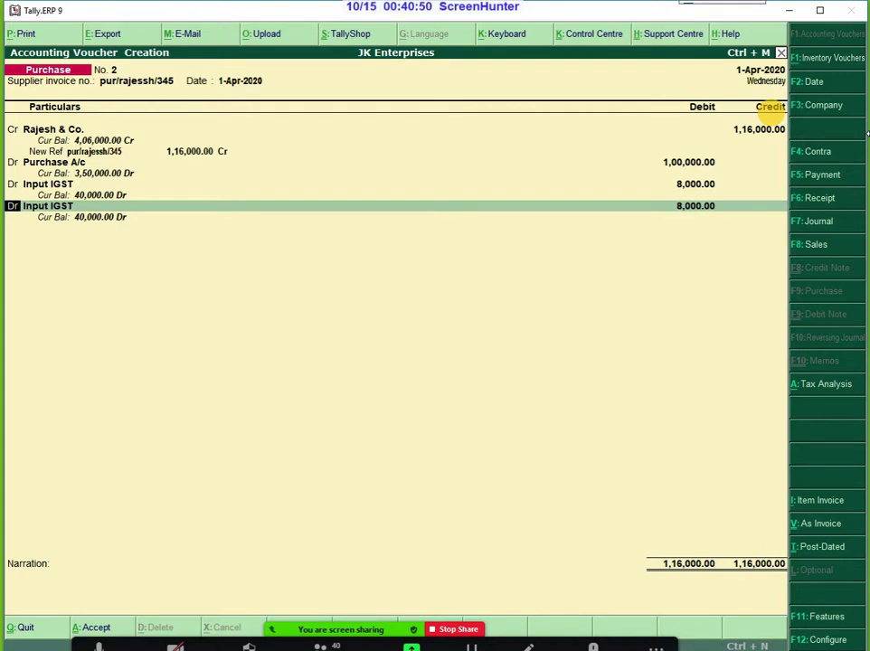
Step: Replace the first Input IGST debit line with Input CGST and keep its amount at 8,000
key("BackSpace")
key("BackSpace")
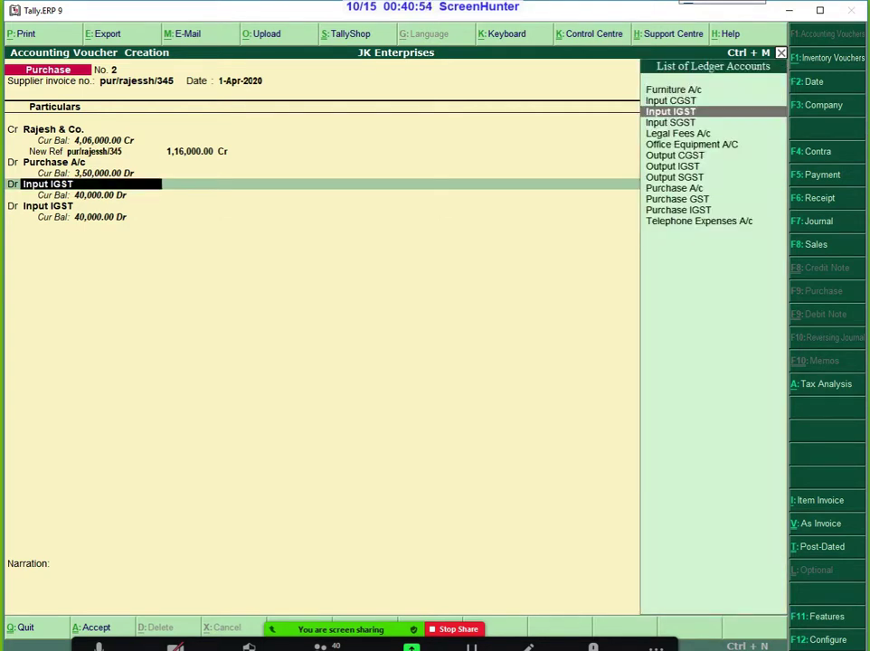
key("Down")
key("Down")
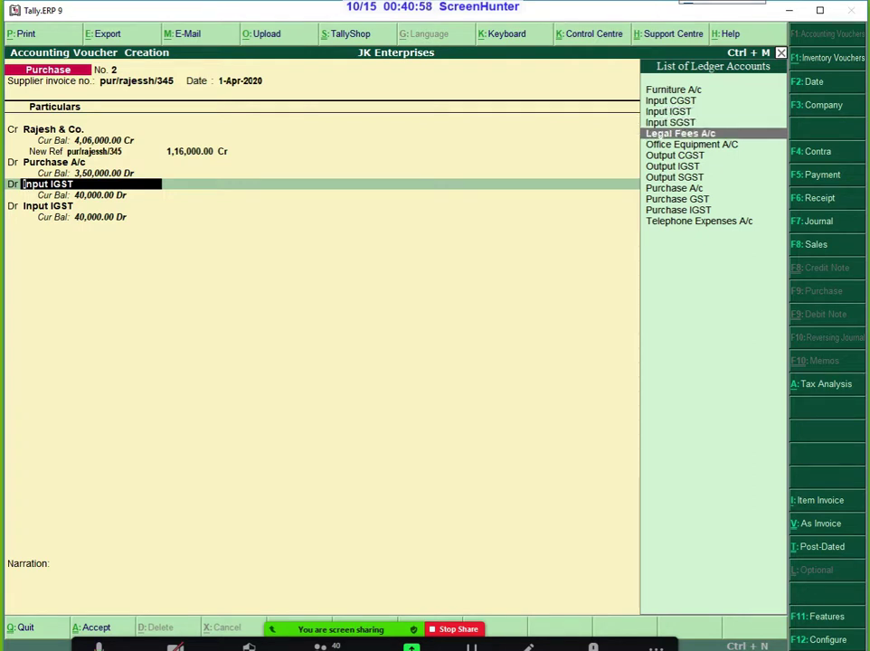
key("Down")
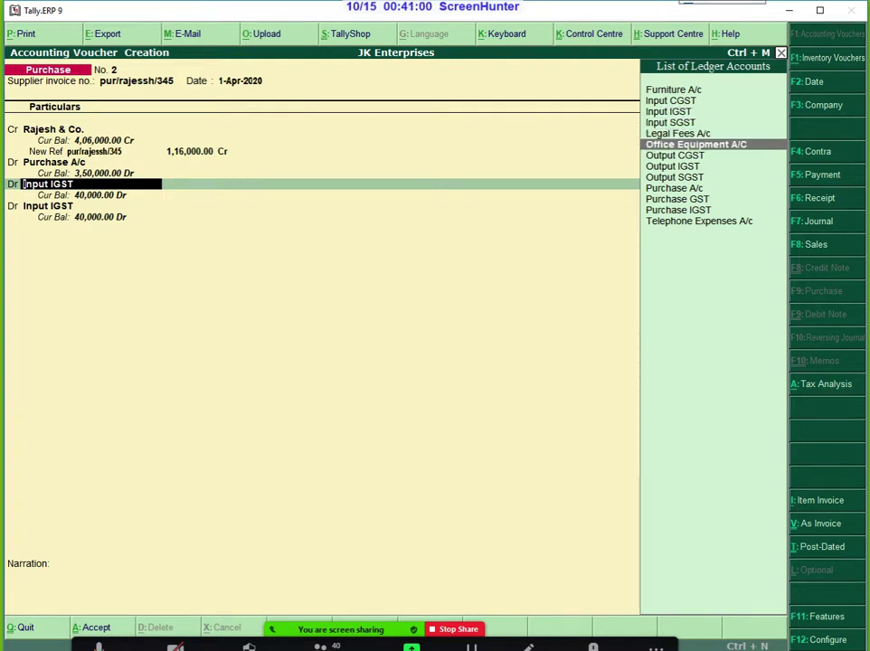
key("Up")
key("Up")
key("Up")
key("Up")
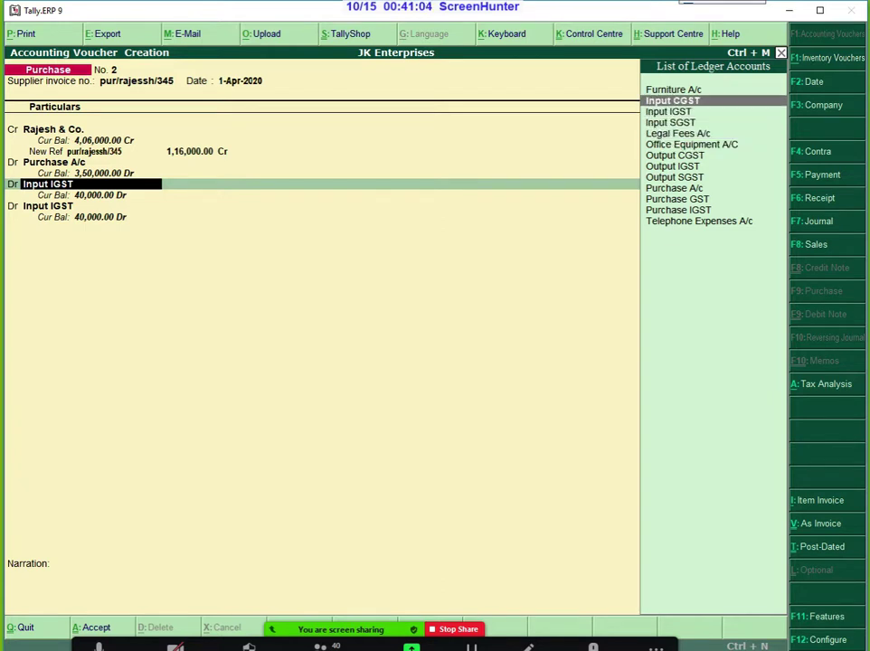
key("Return")
key("Return")
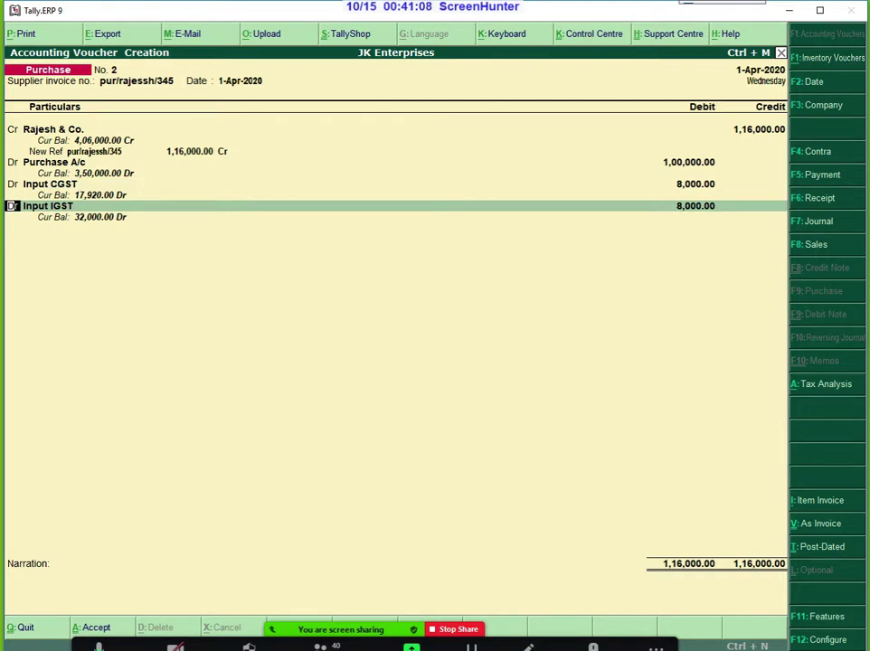
Step: Replace the remaining Input IGST debit line with Input SGST for 8,000 and save the purchase voucher without narration
key("Return")
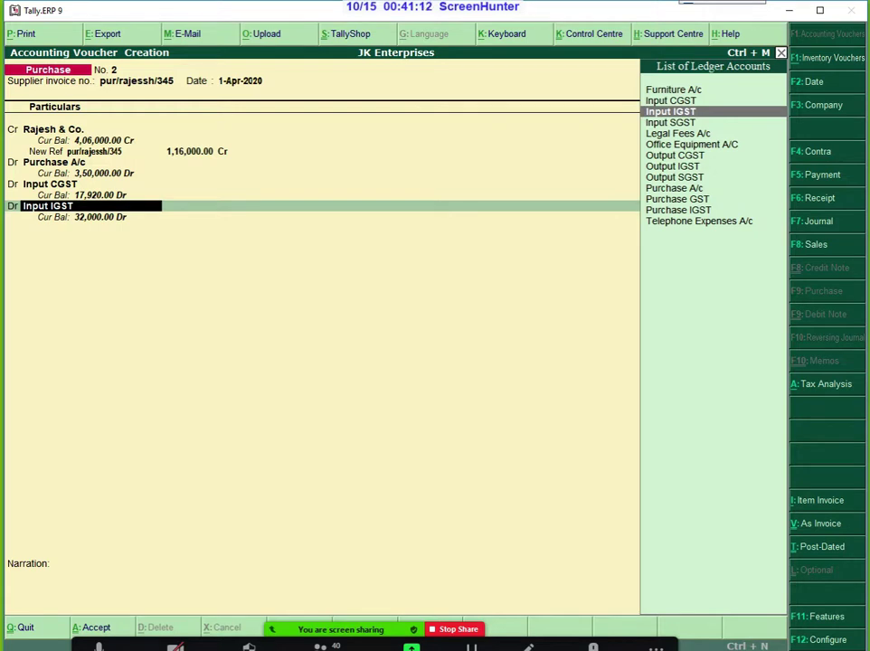
key("Down")
key("Return")
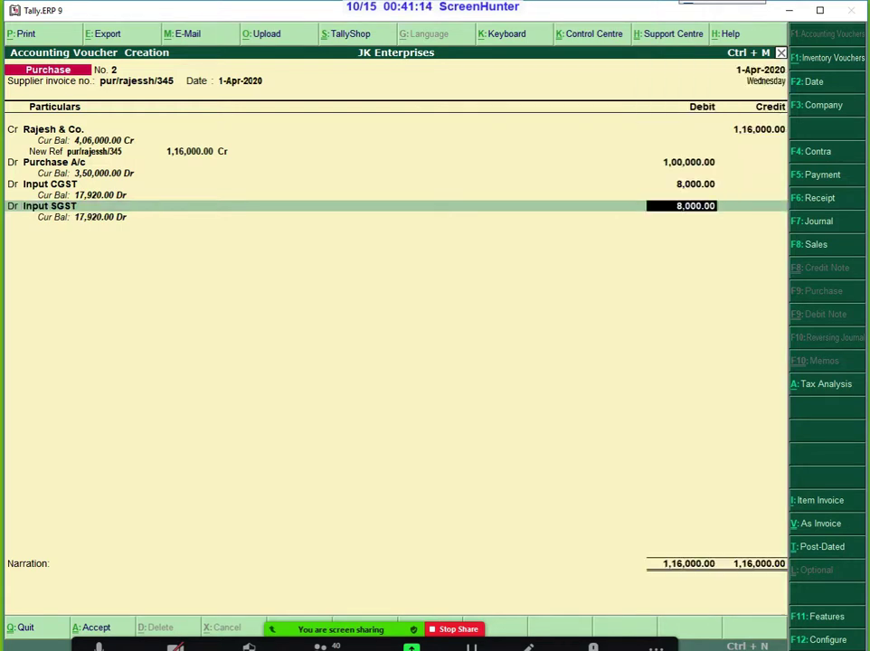
key("Return")
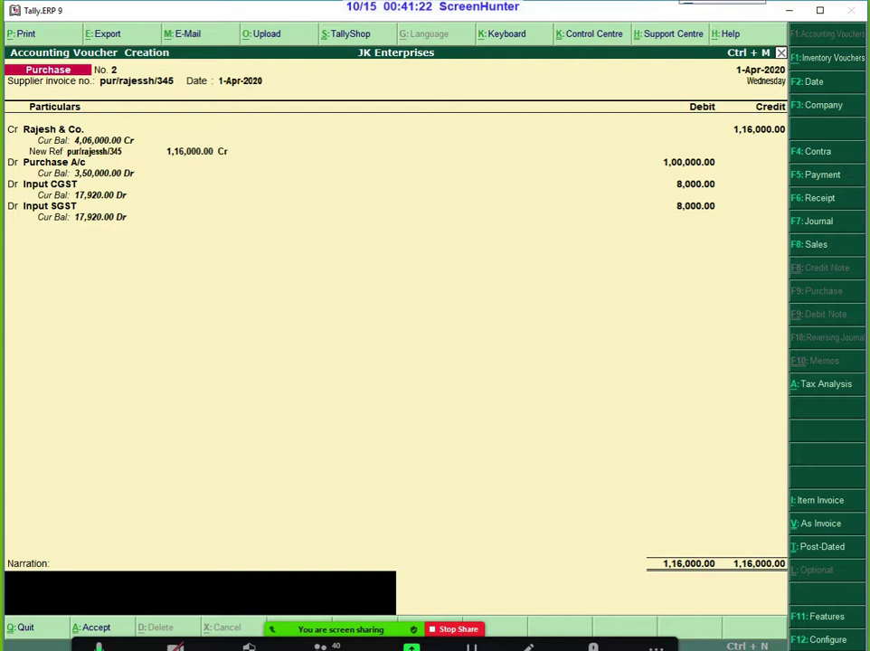
key("Return")
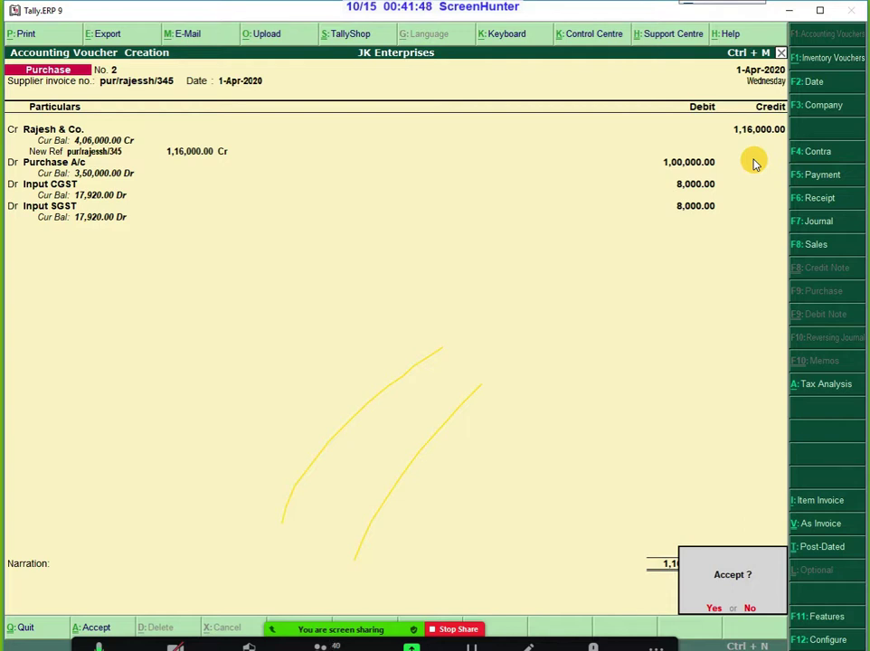
key("Return")
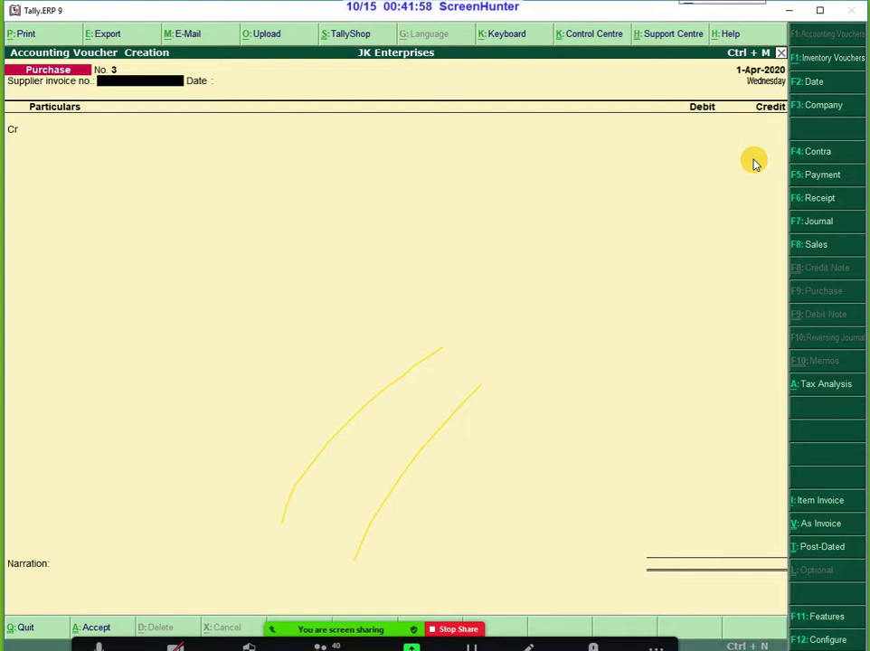
key("Escape")
key("Return")
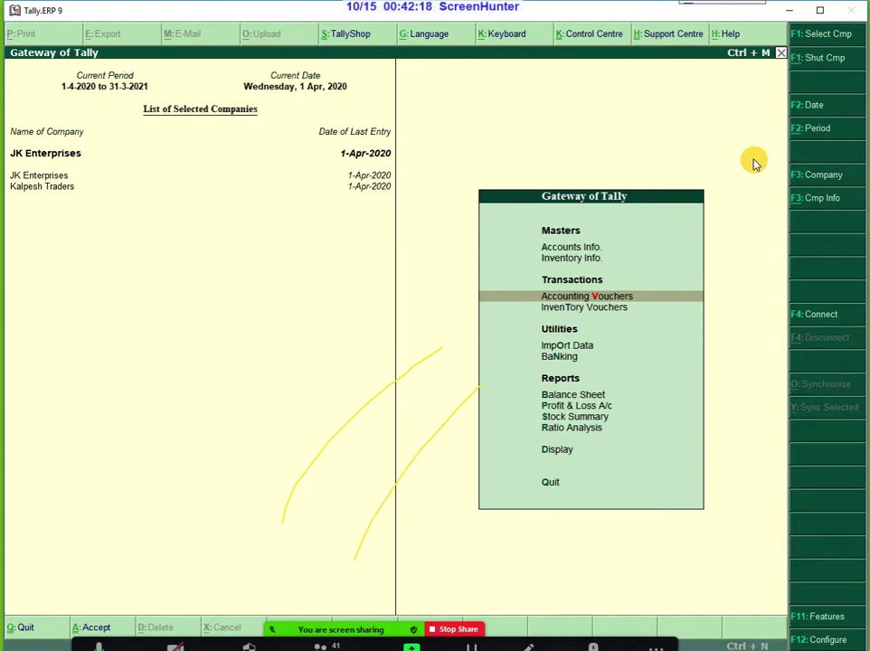
key("Return")
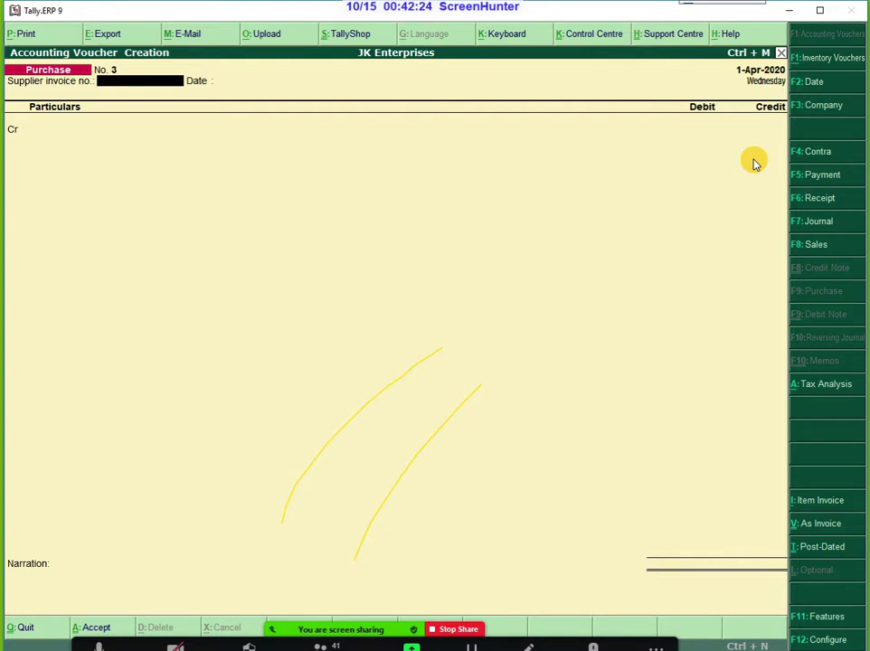
left_click(823, 245)
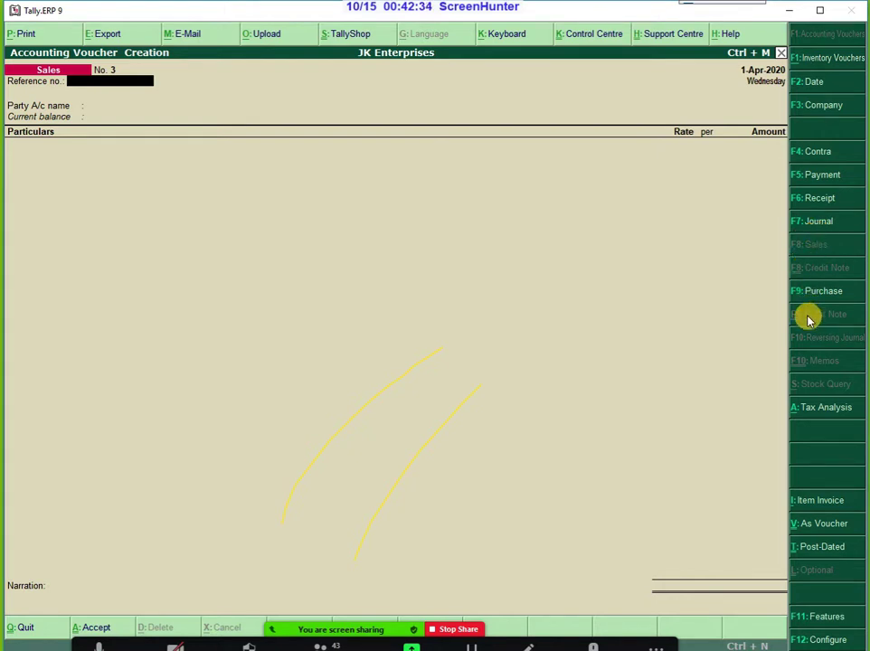
Step: Start a Journal voucher and debit Niraj Enterprises with 1,74,000
left_click(818, 220)
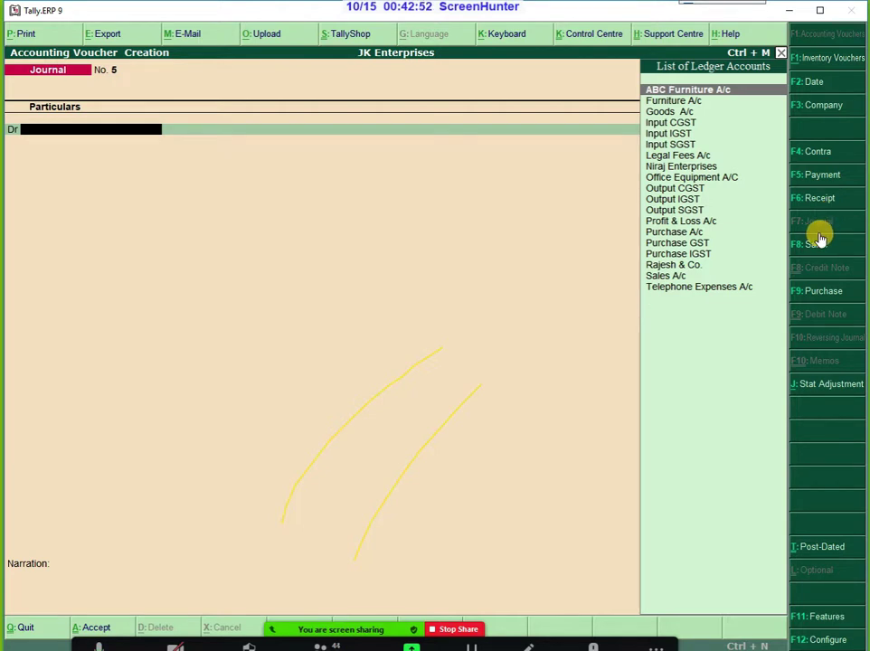
key("Down")
key("Down")
key("Down")
key("Down")
key("Down")
key("Down")
key("Down")
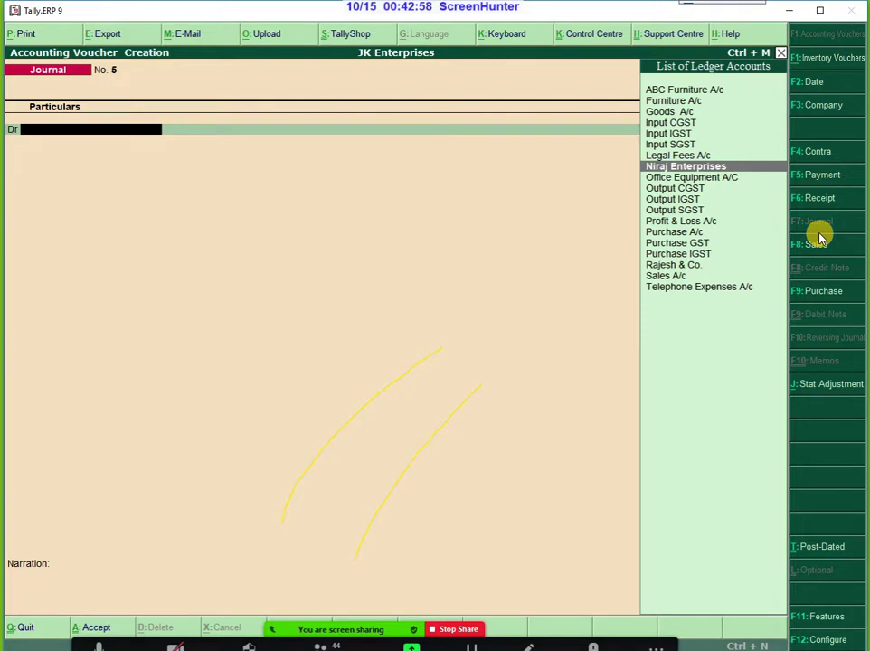
key("Return")
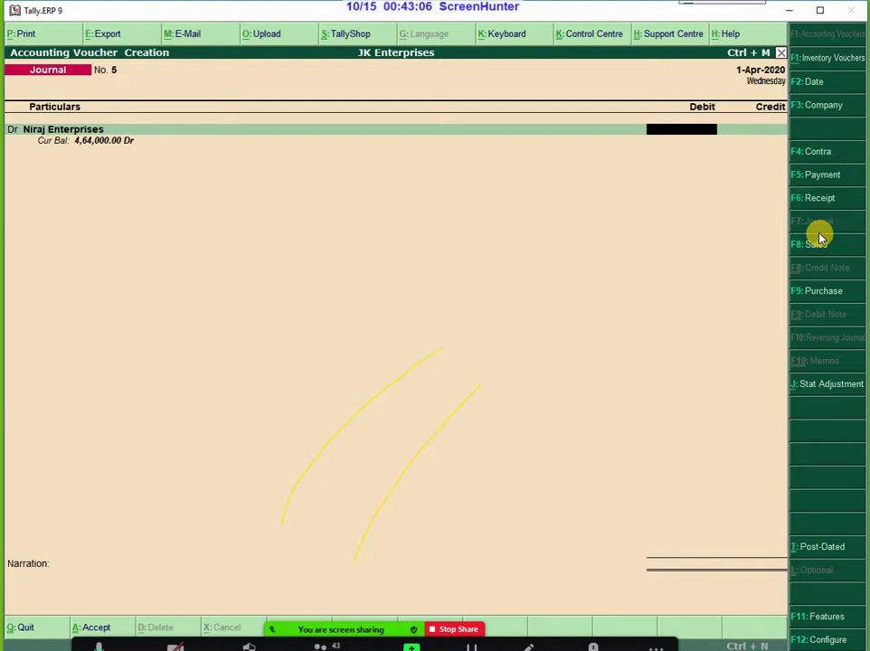
type("174000")
key("Return")
Step: Allocate Niraj Enterprises' debit as Agst Ref to pending bill 1 for 1,74,000 and bill 2 for 1,16,000, and leave the bill-wise details
key("Return")
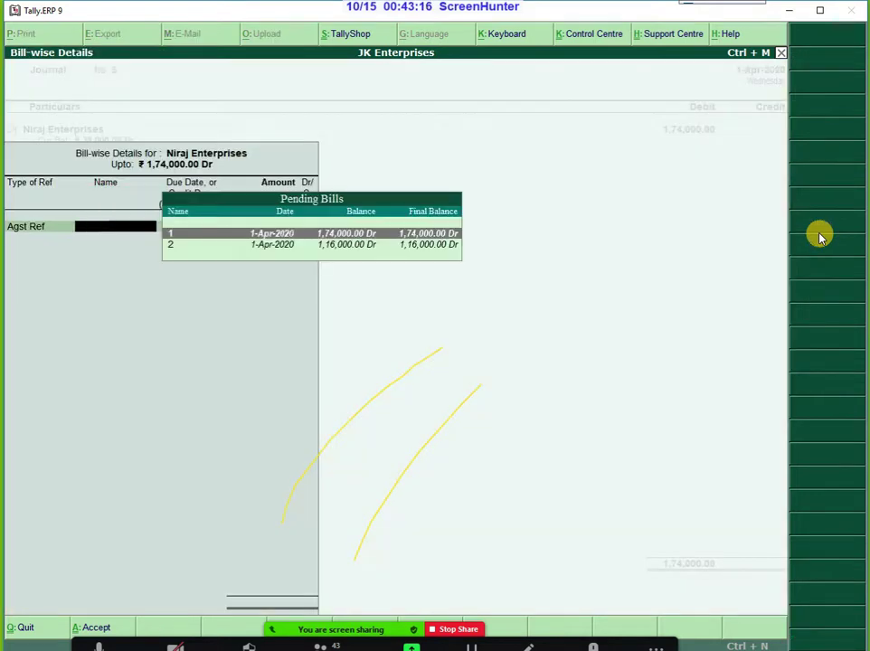
key("Return")
key("Return")
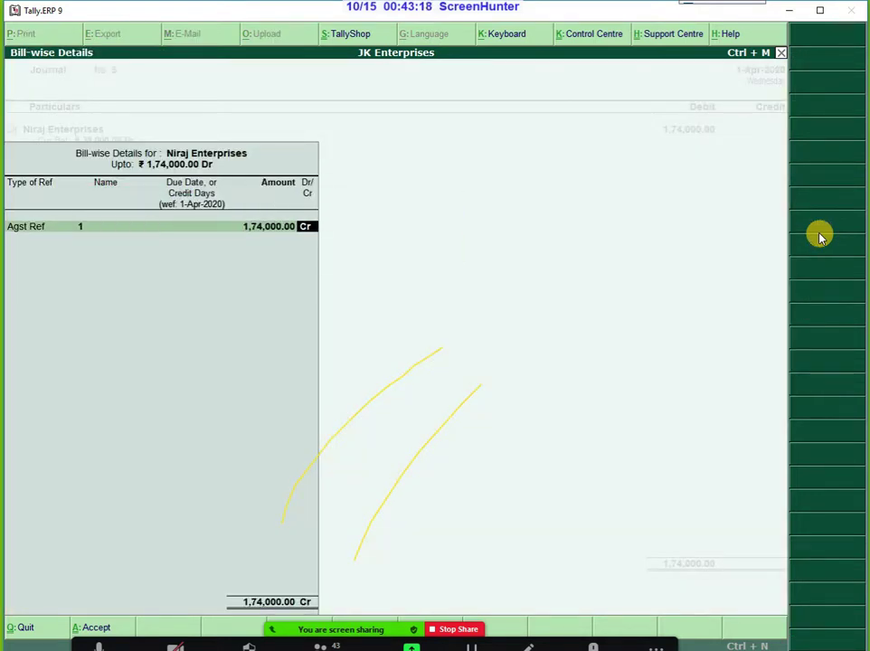
key("Return")
key("Return")
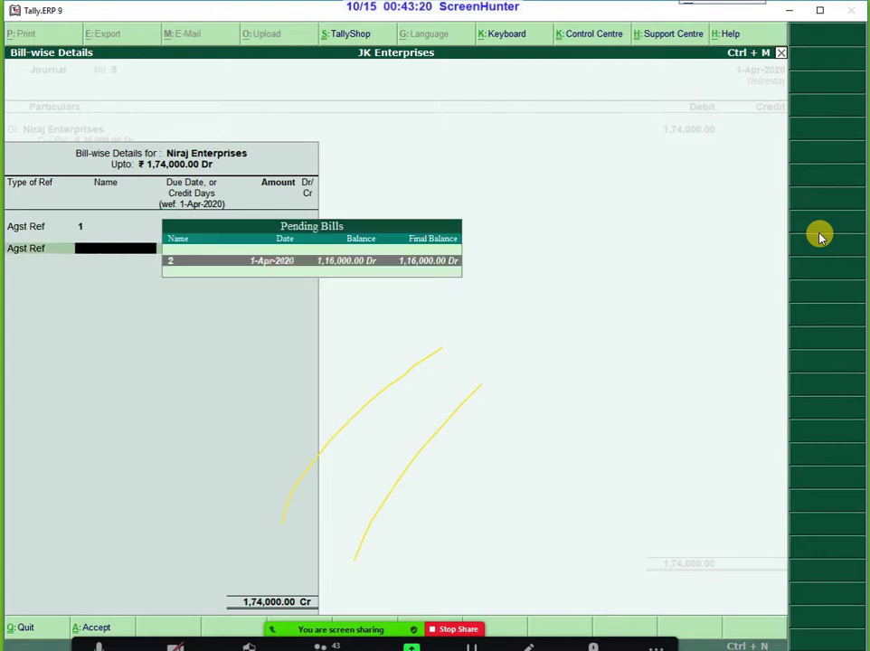
key("Return")
key("Return")
key("Return")
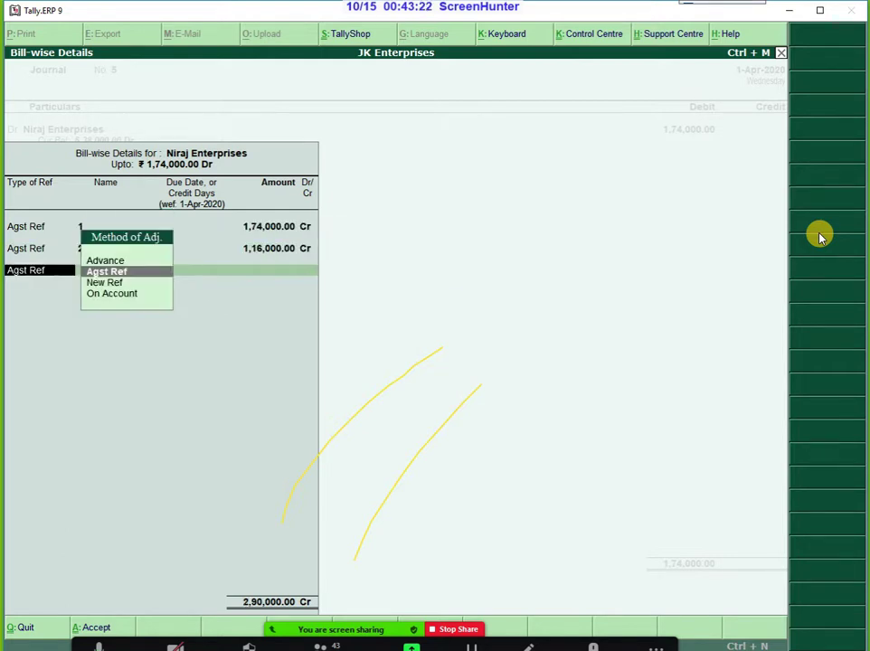
key("Return")
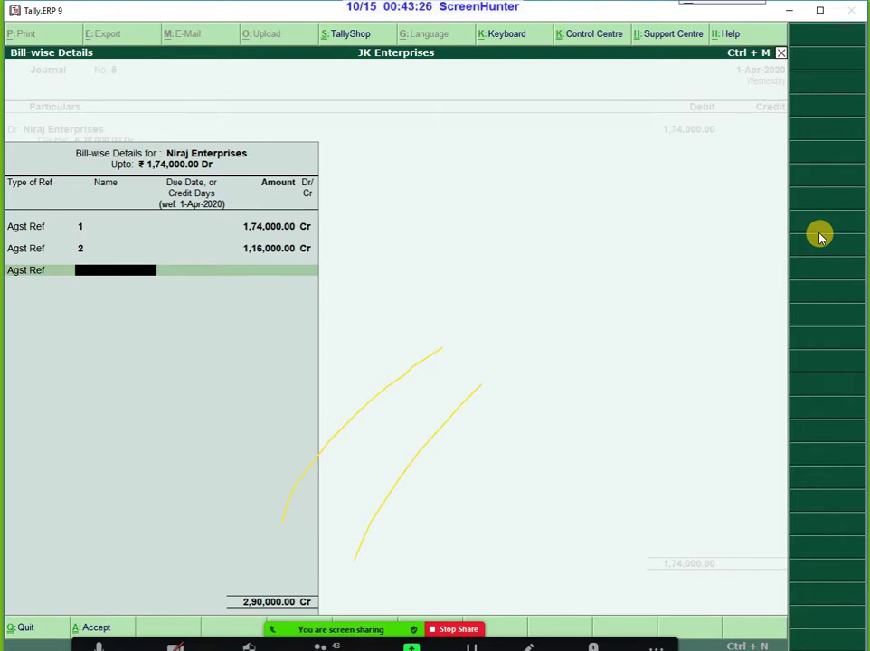
key("Escape")
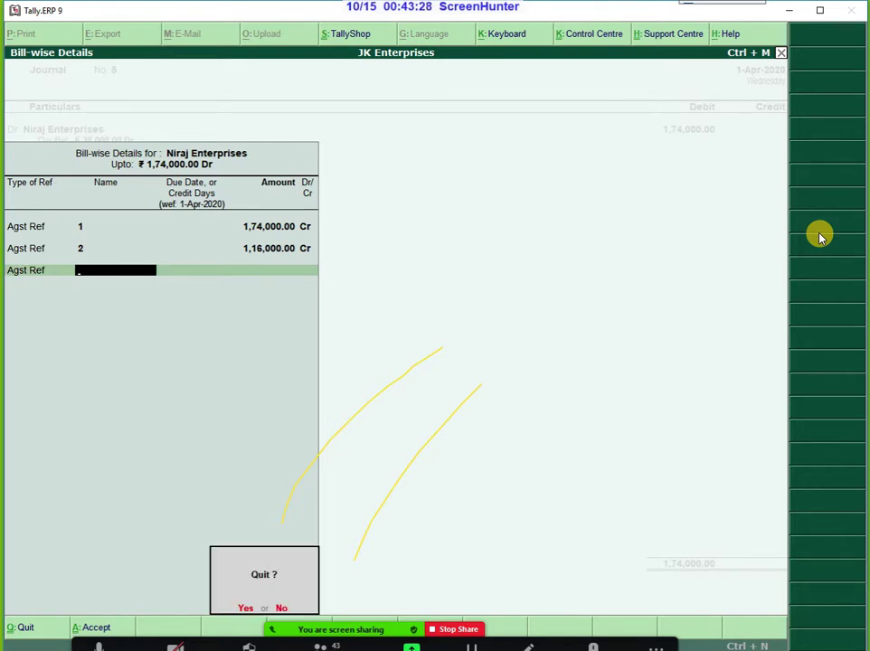
key("y")
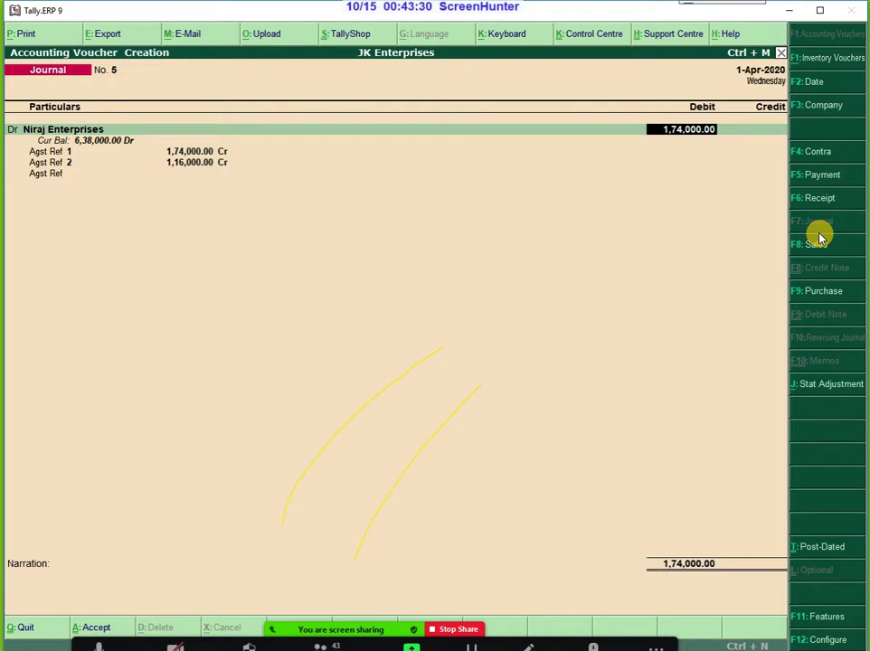
Step: Accept the 1,74,000 debit again and reconfirm Agst Ref 1 and Agst Ref 2 in the journal voucher
key("Return")
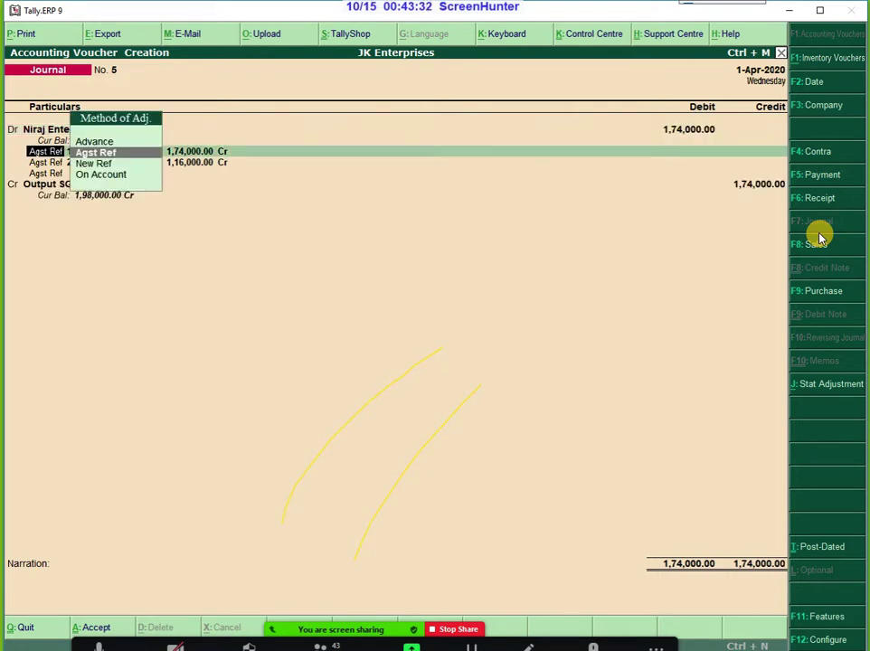
key("Return")
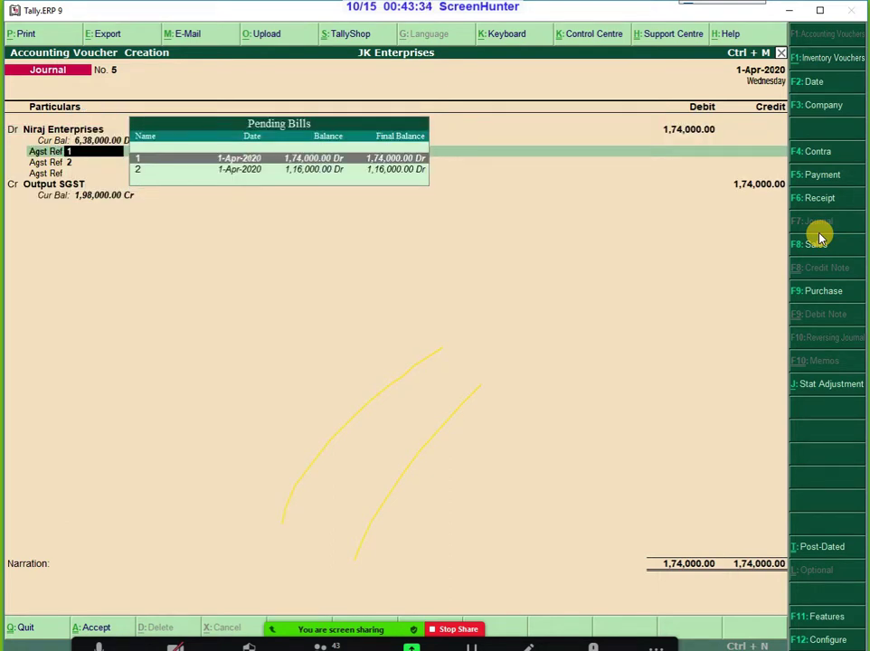
key("Return")
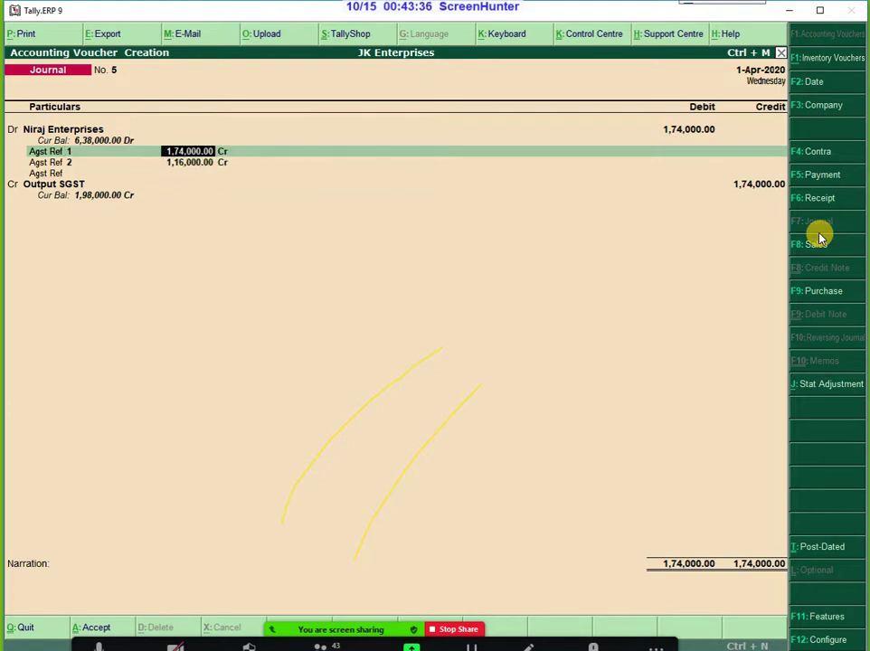
key("Return")
key("Return")
key("Return")
key("Return")
key("Return")
key("Return")
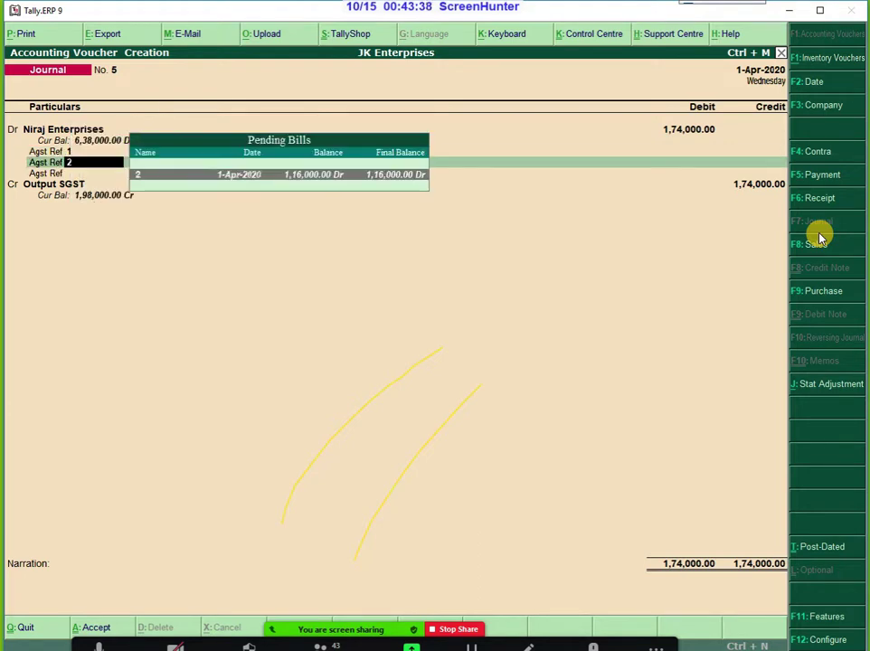
key("Return")
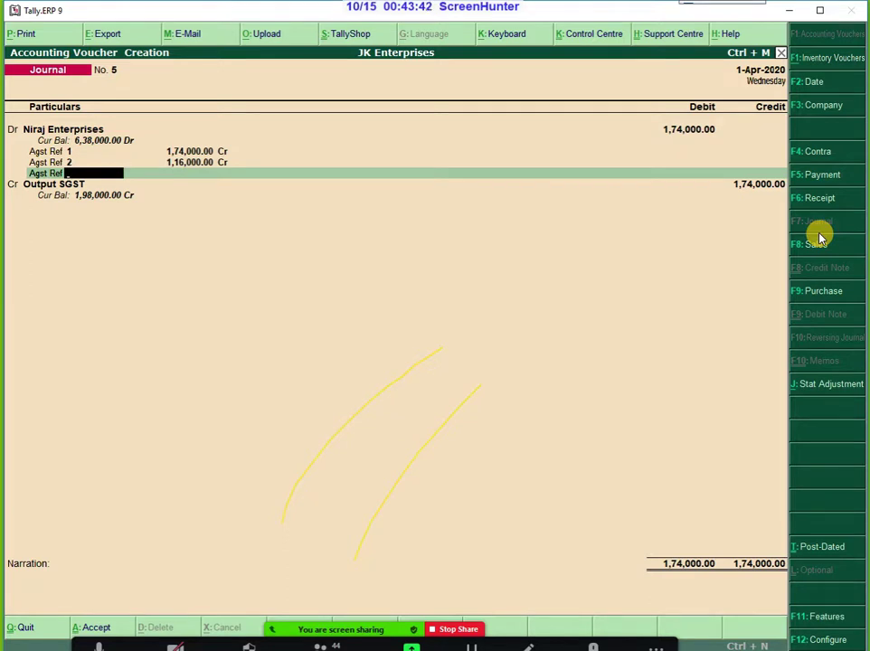
Step: Stay in the journal voucher and change the third bill reference to New Ref 5 for 4,64,000 Dr
key("Escape")
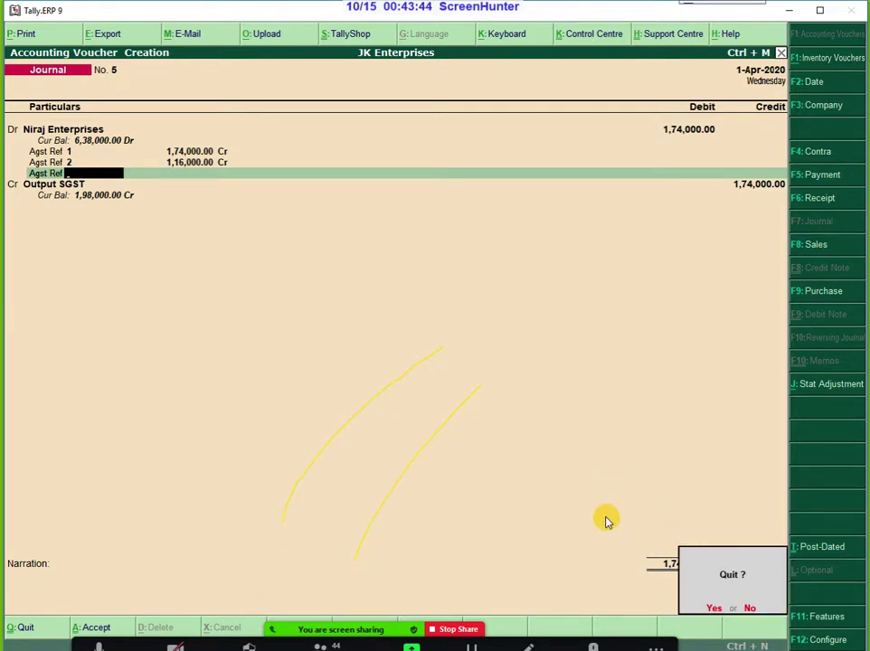
left_click(747, 610)
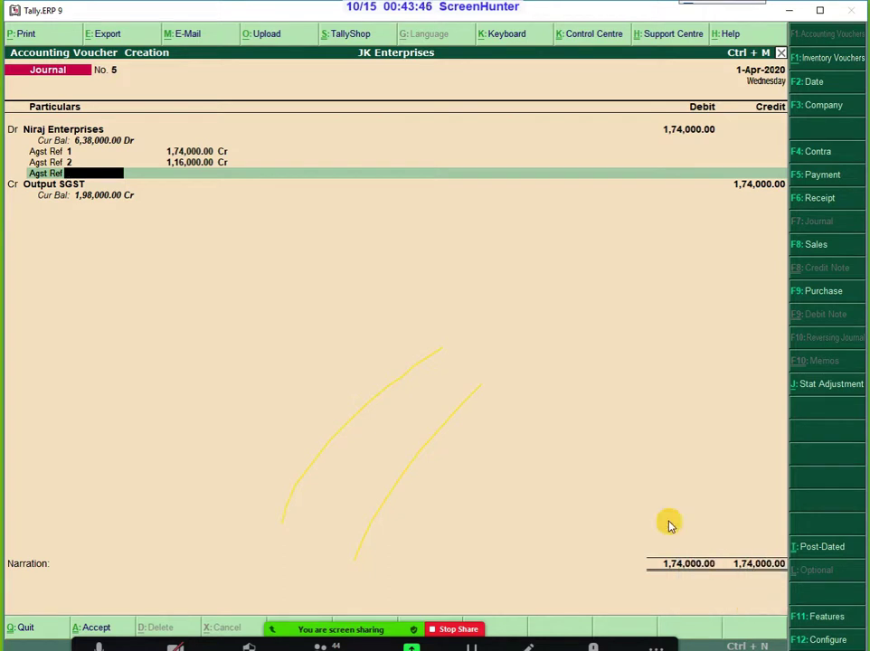
left_click(41, 174)
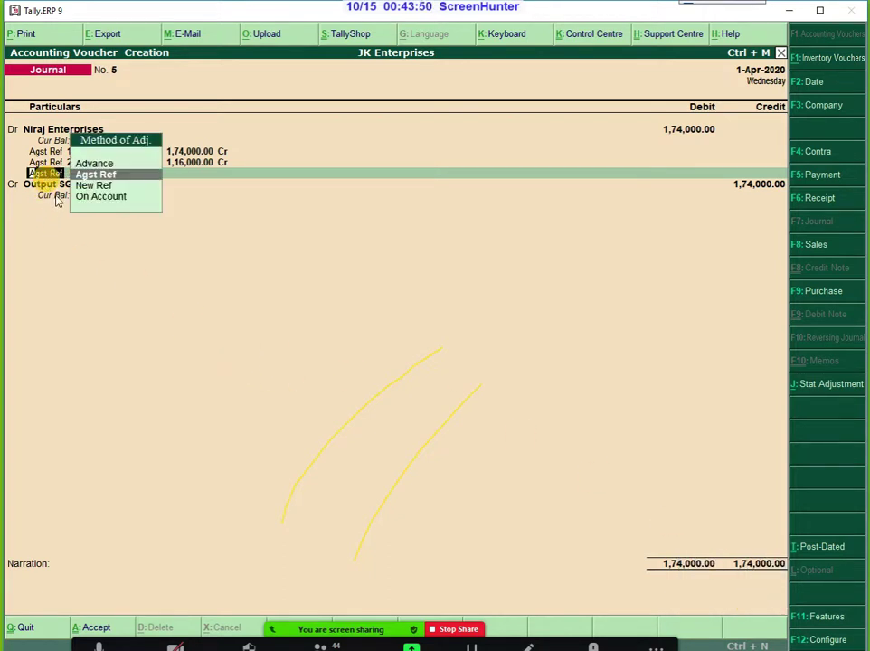
left_click(107, 186)
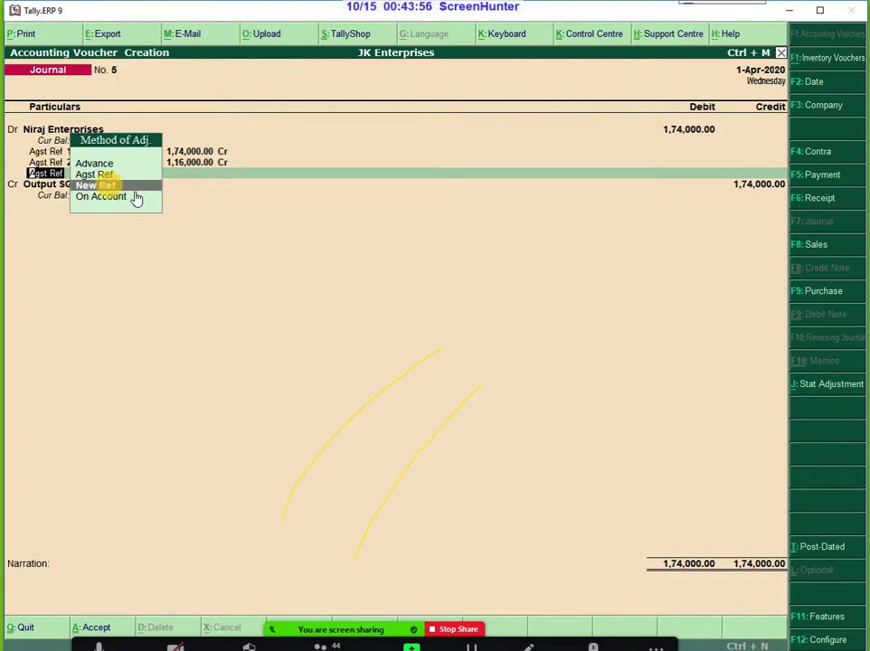
key("Return")
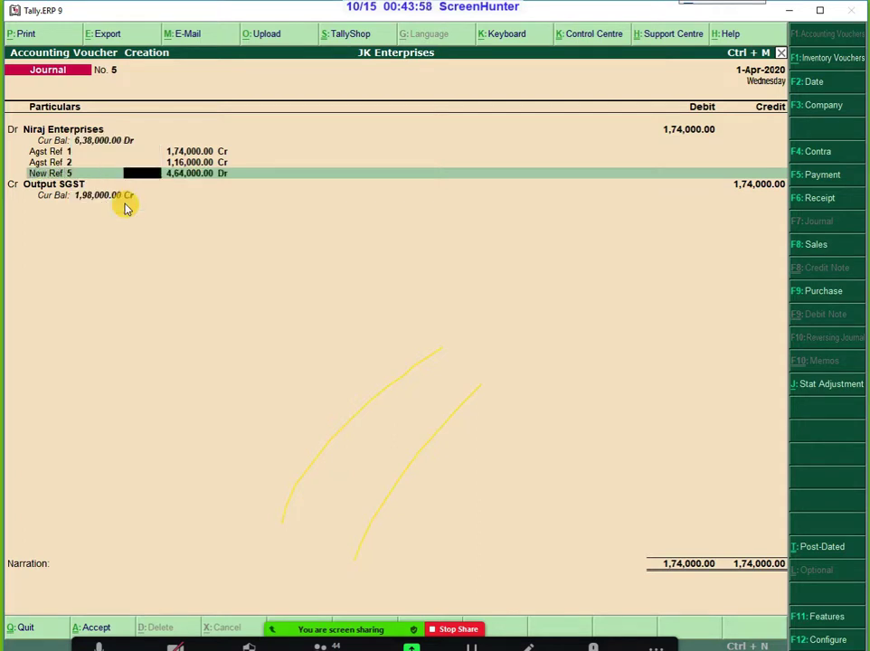
key("Return")
key("Return")
key("Return")
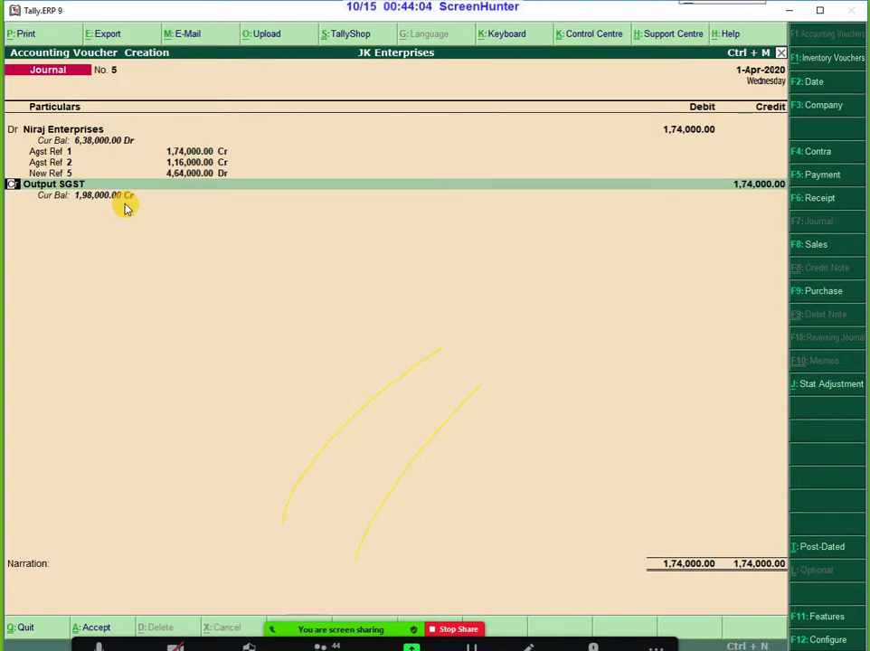
Step: Credit Sales A/c with 1,50,000 in the journal voucher in place of Output SGST
key("Return")
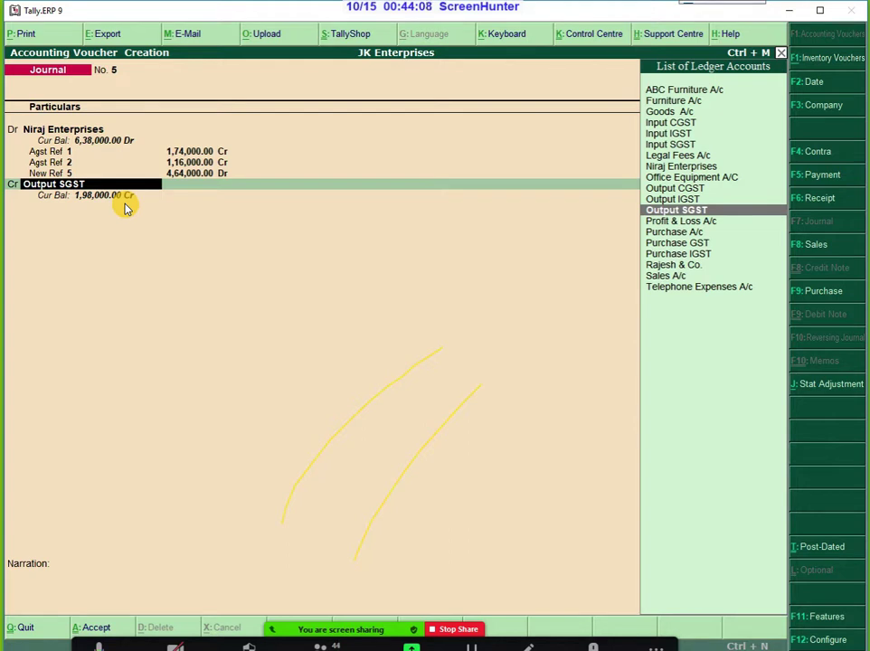
key("Down")
key("Down")
key("Down")
key("Down")
key("Down")
key("Down")
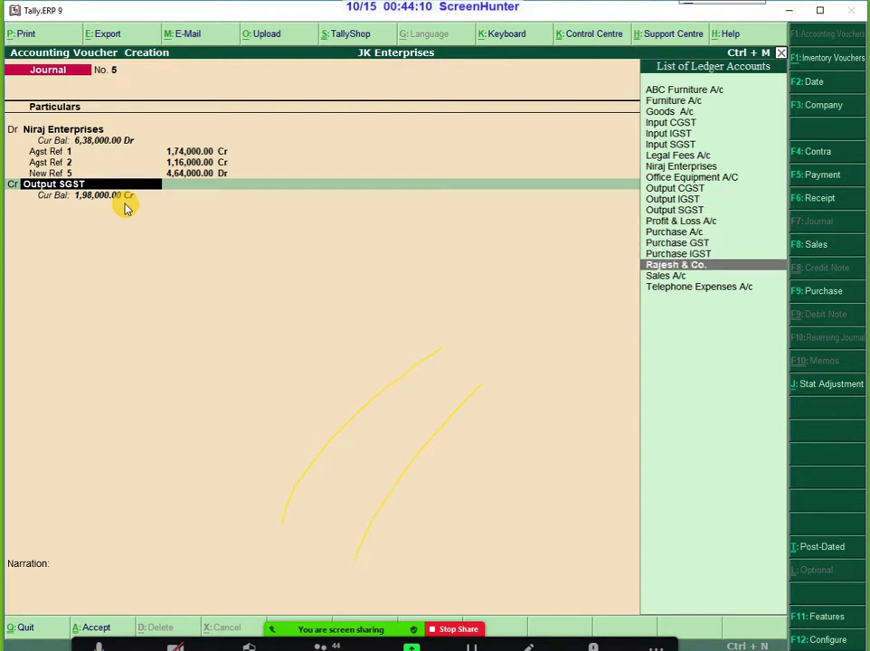
key("Return")
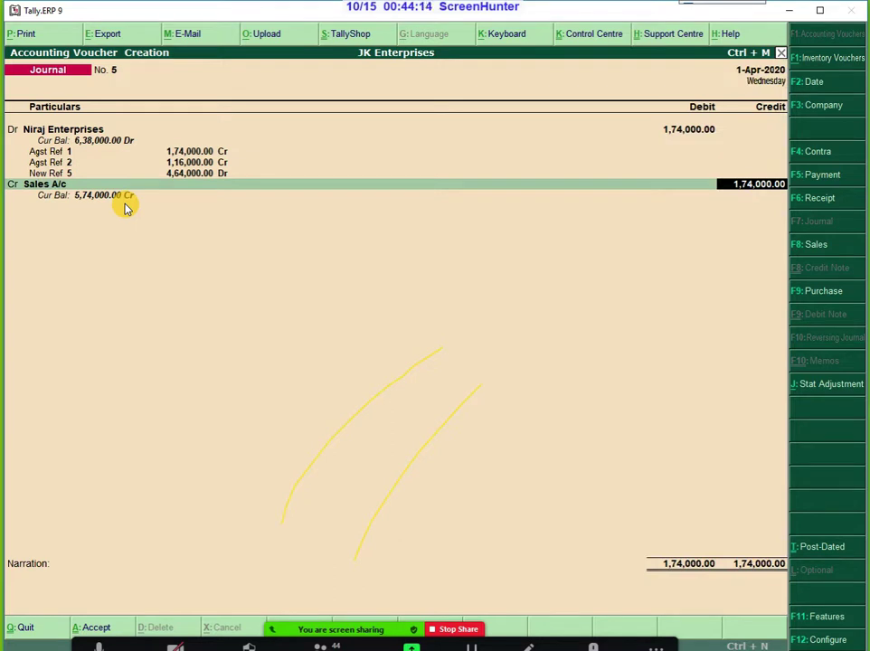
type("1,")
type("50,0")
type("00")
key("Return")
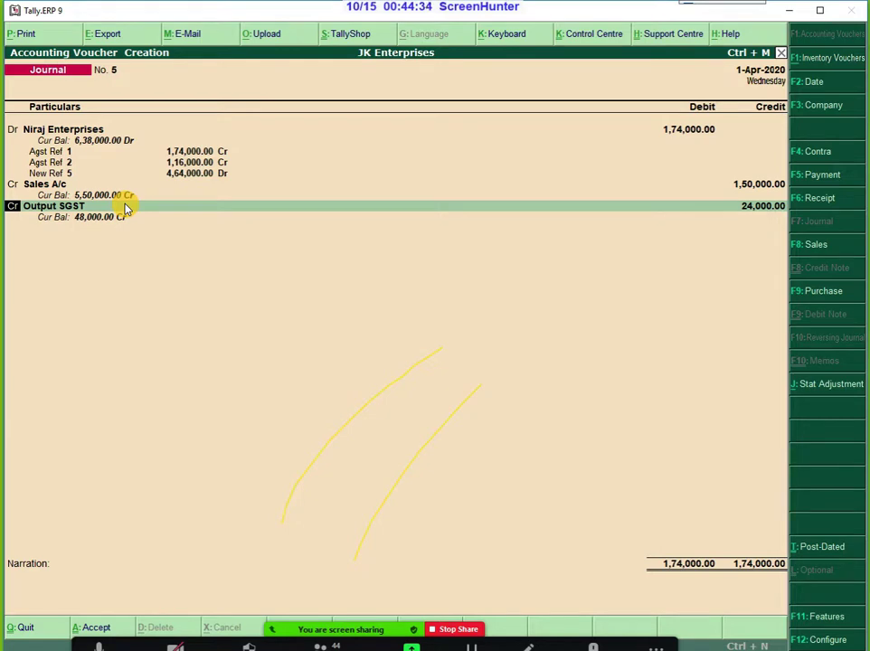
Step: Credit Output CGST with 12,000 on the voucher line below Sales A/c
key("Return")
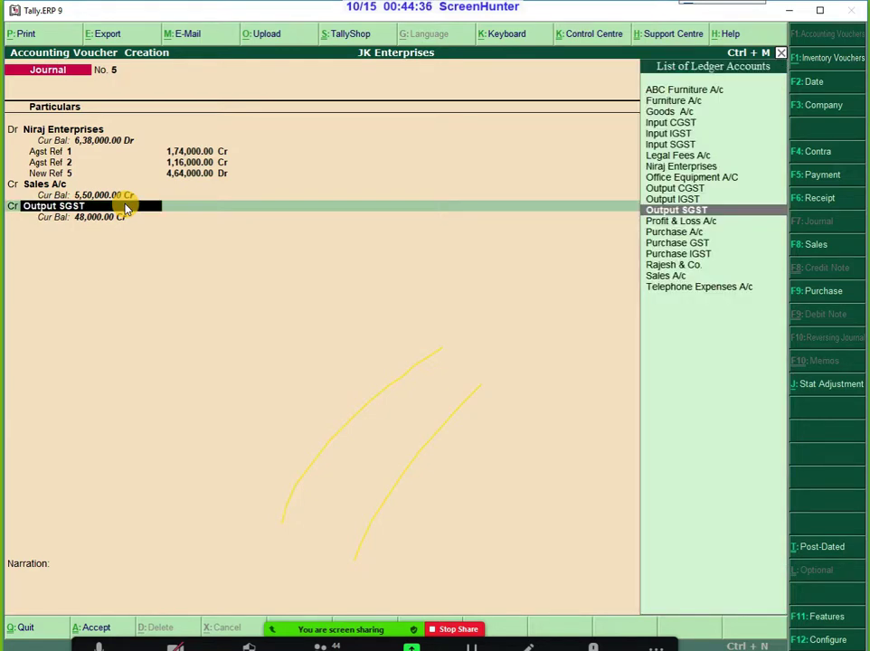
key("Up")
key("Up")
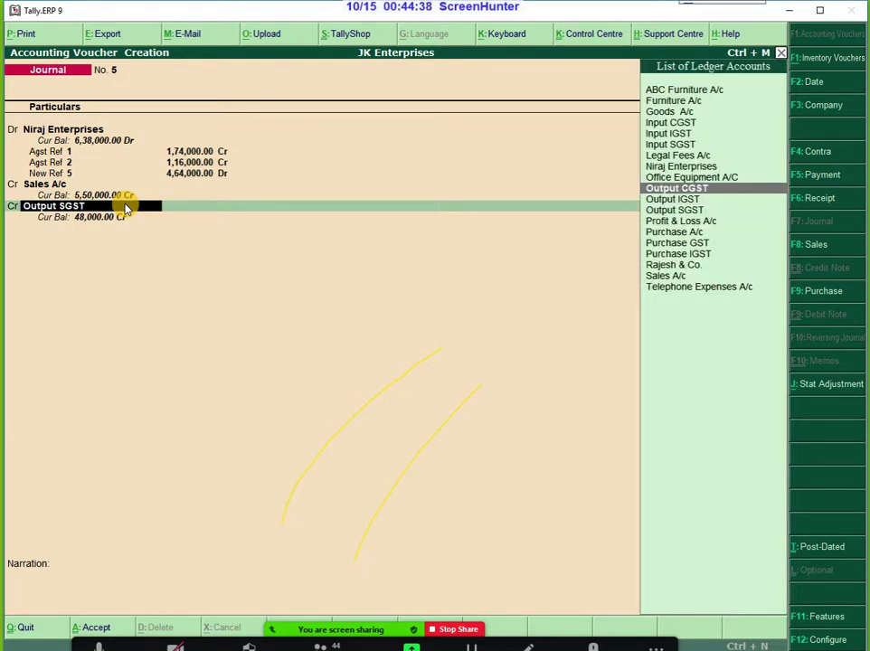
key("Return")
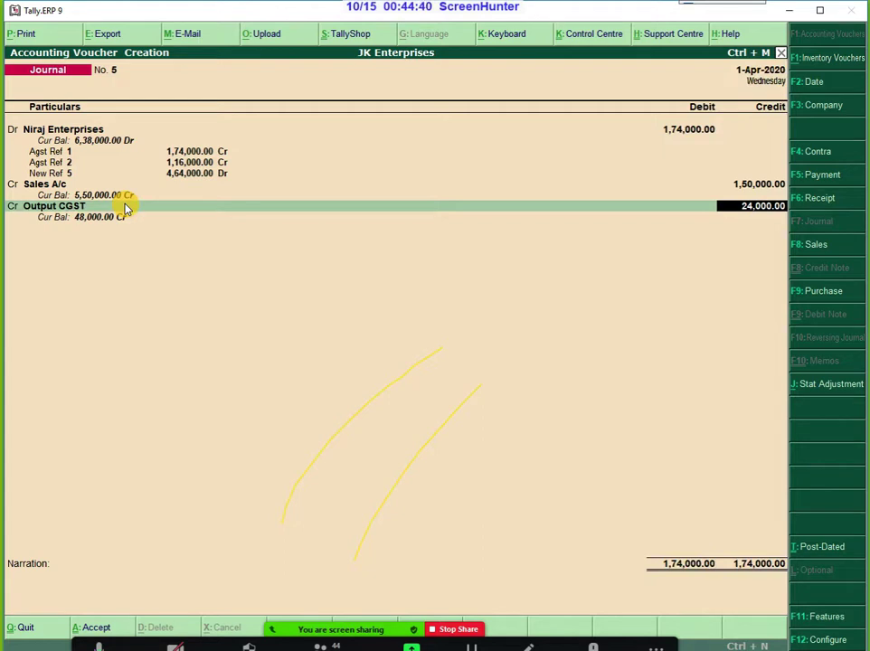
type("12000")
key("Return")
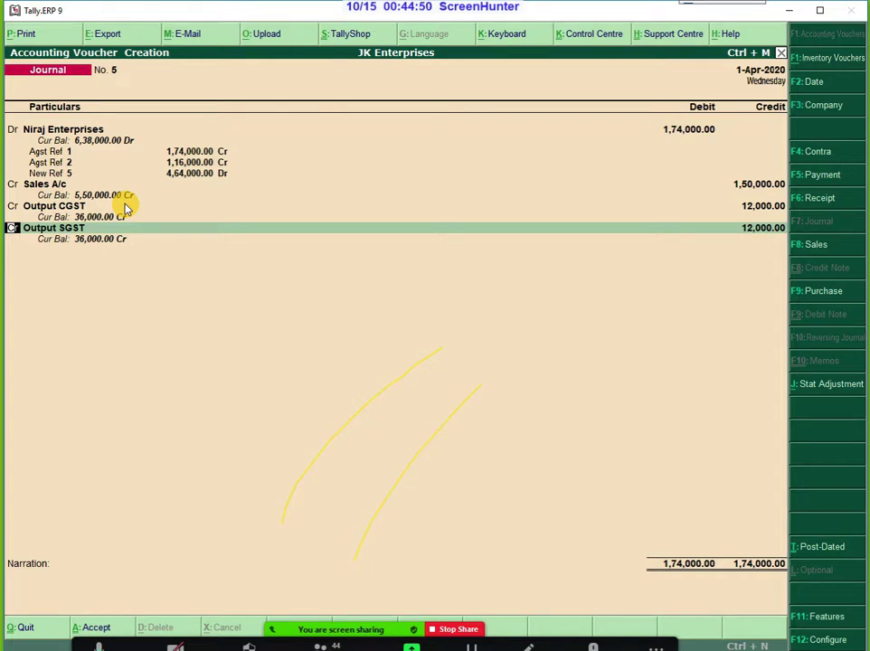
Step: Credit Output SGST with 12,000 and save the journal voucher without a narration
key("Return")
key("Return")
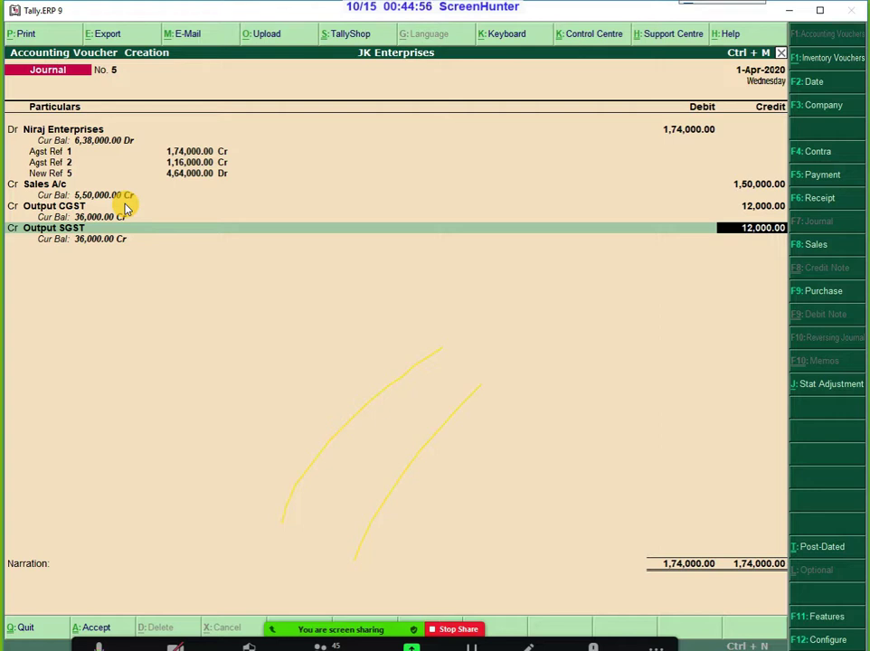
key("Return")
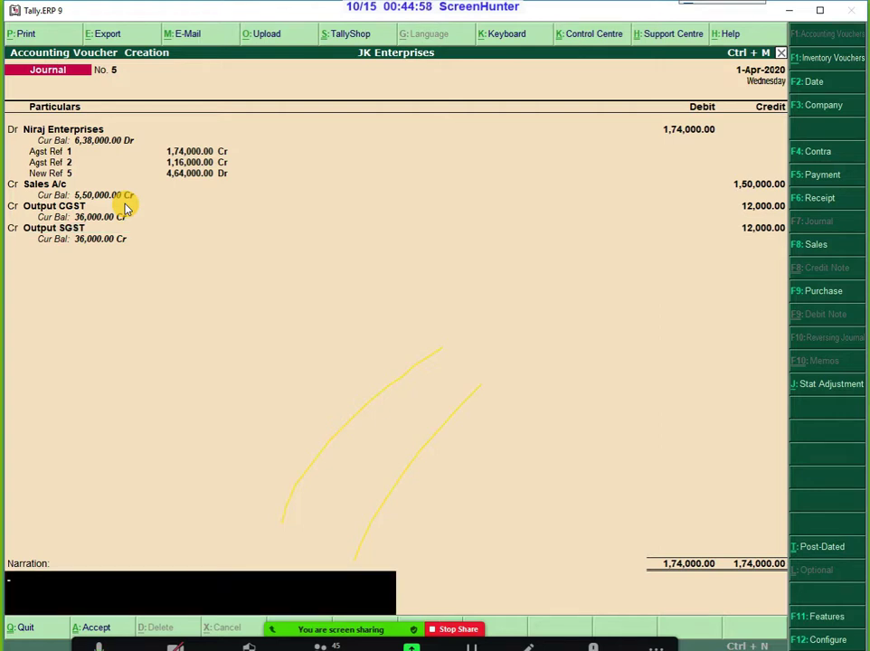
key("Return")
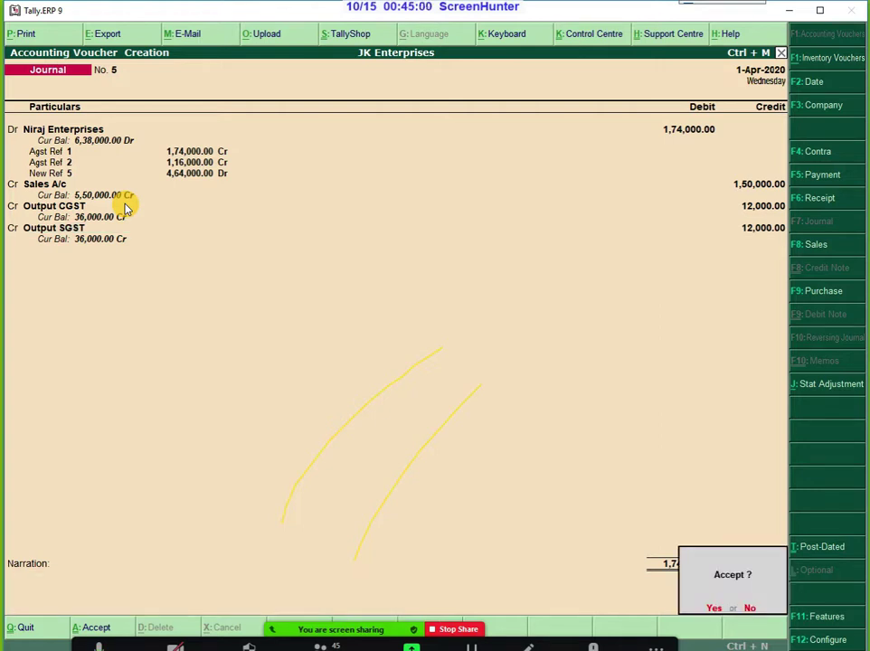
key("Return")
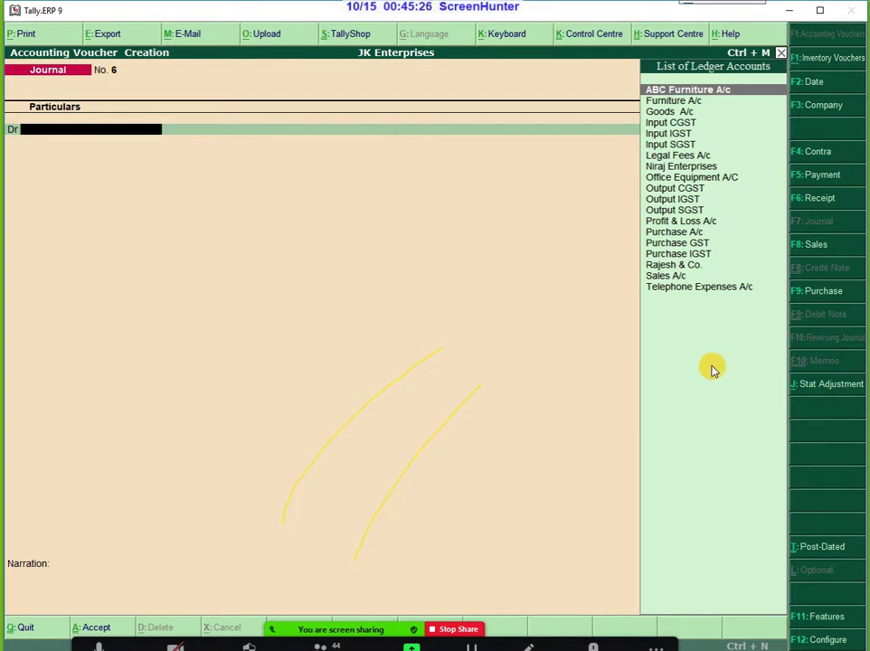
Step: Debit Furniture A/c with 12,000 in the new journal voucher
key("Down")
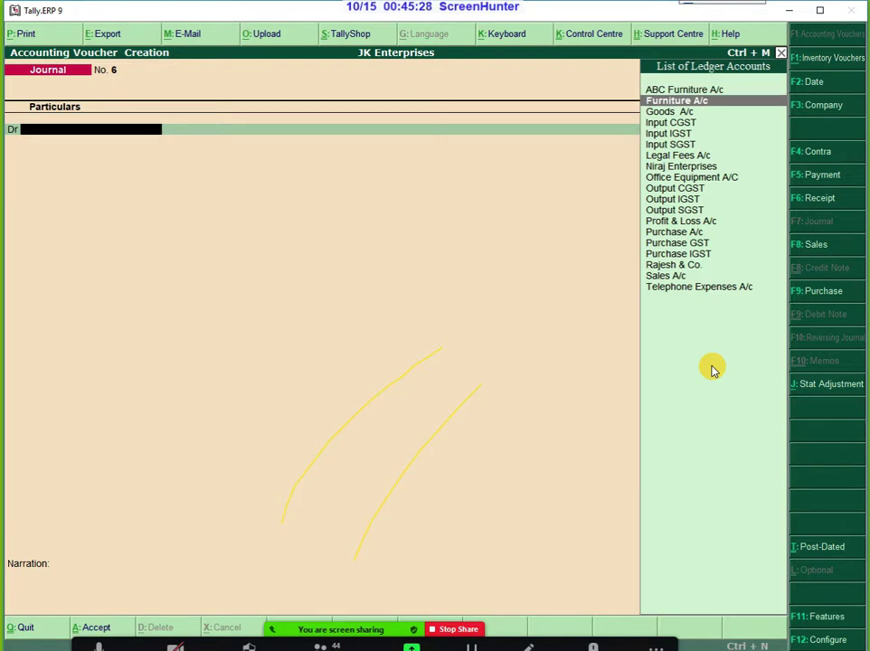
key("Return")
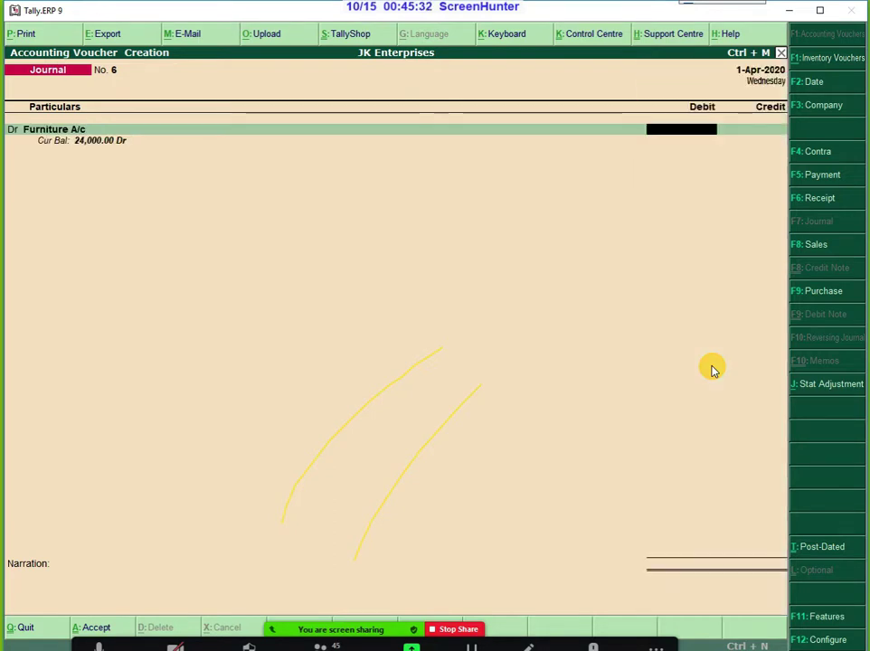
type("12,000")
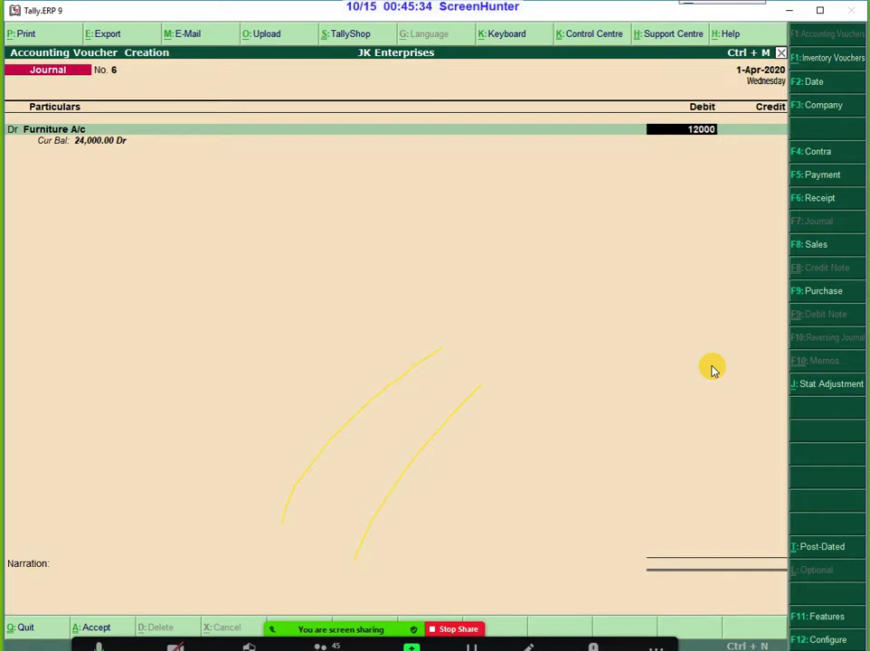
key("Return")
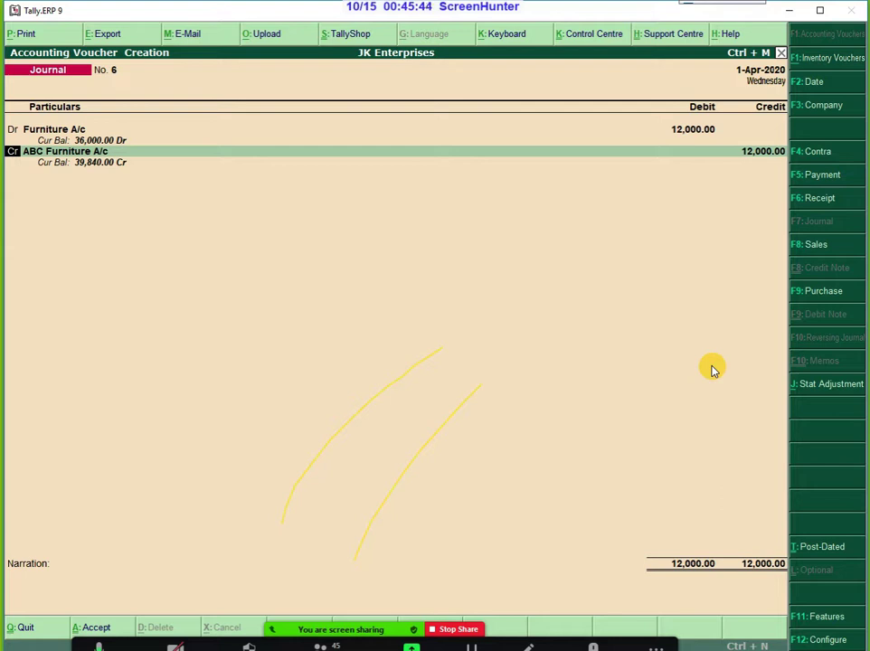
Step: Make the second voucher line a debit to Input CGST for 960
type("d")
key("Return")
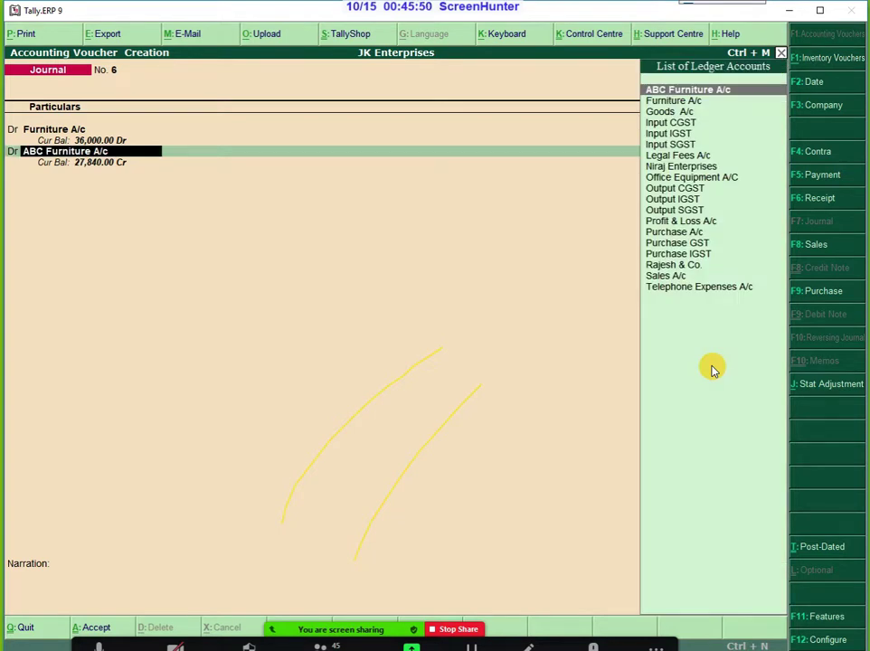
key("Down")
key("Down")
key("Down")
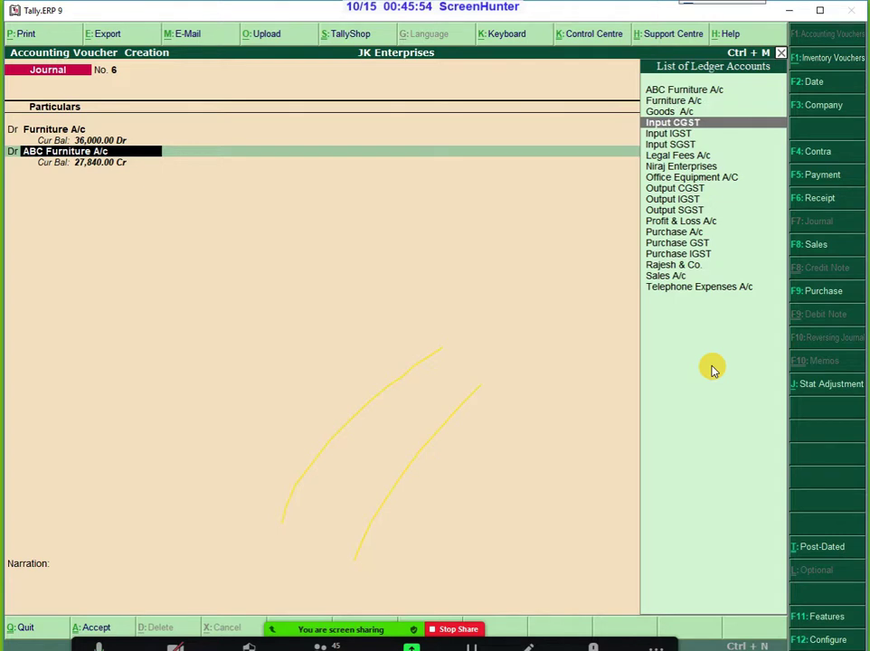
key("Return")
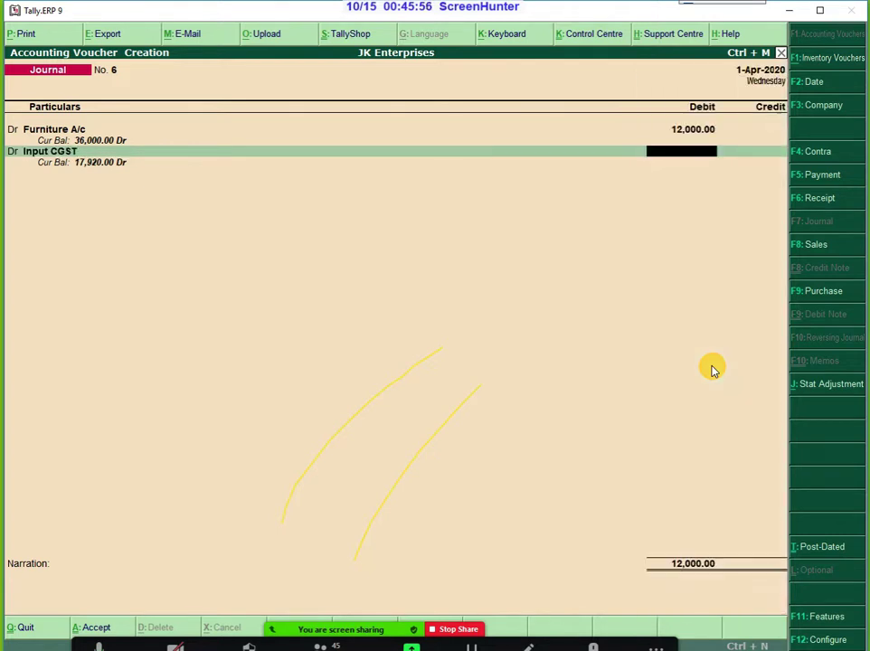
key("Return")
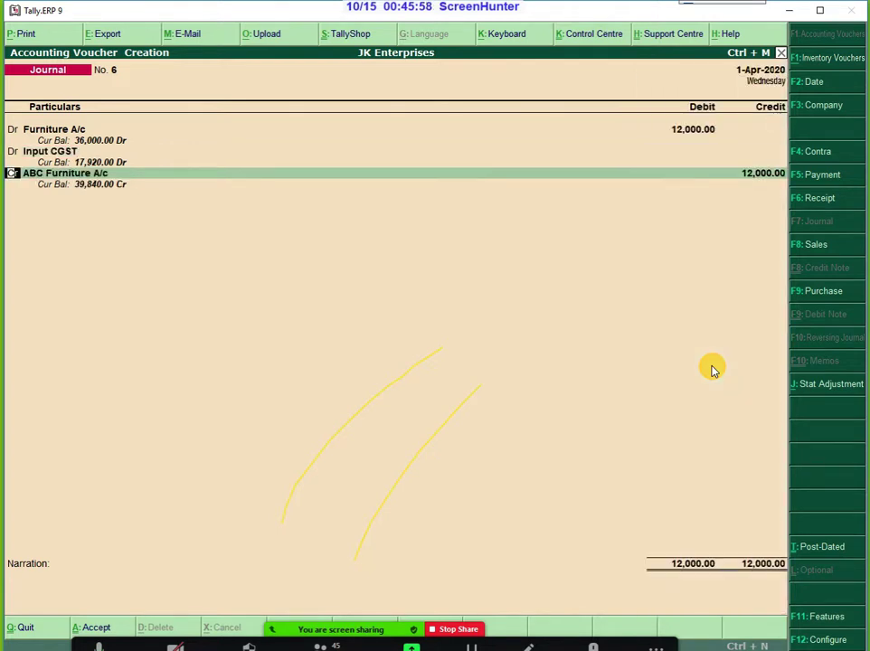
key("BackSpace")
type("960")
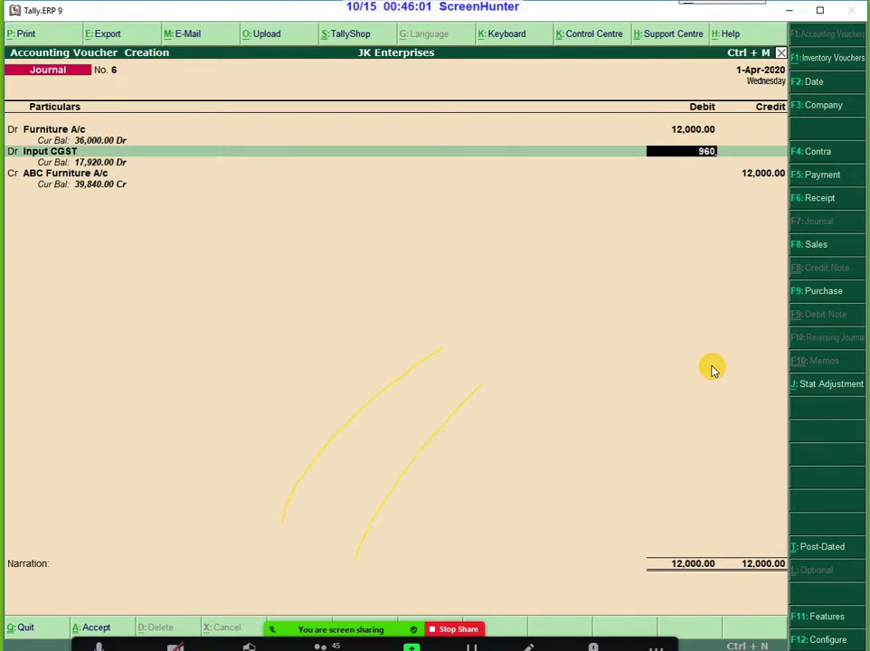
key("Return")
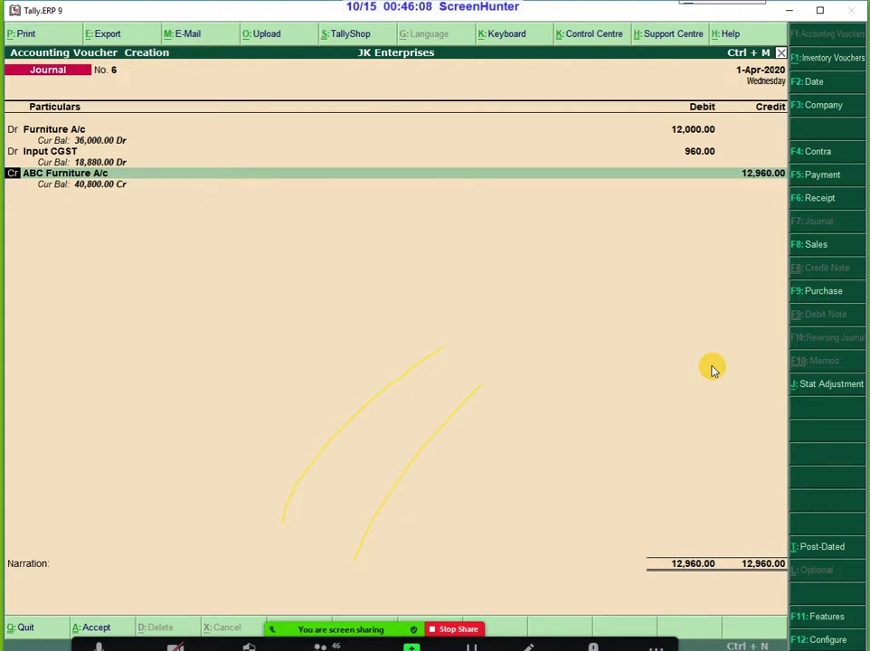
Step: Make the third voucher line a debit to Input SGST for 960
type("dr")
key("Return")
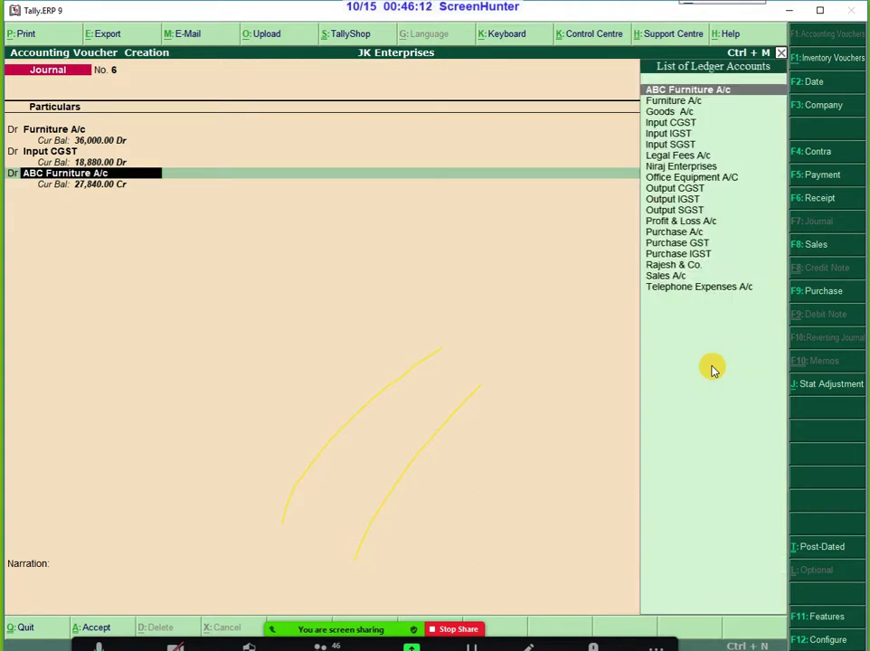
key("Down")
key("Down")
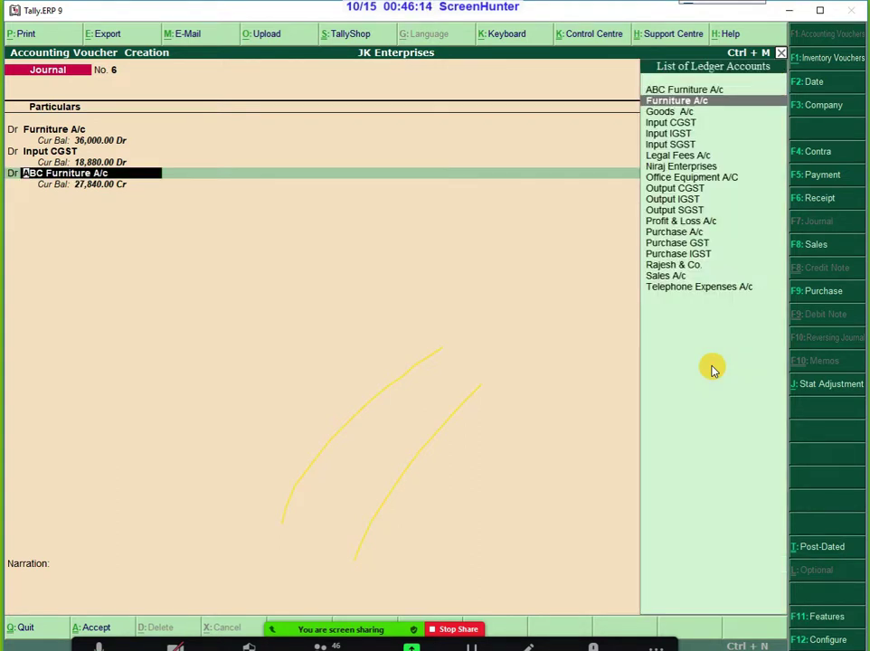
key("Down")
key("Down")
key("Down")
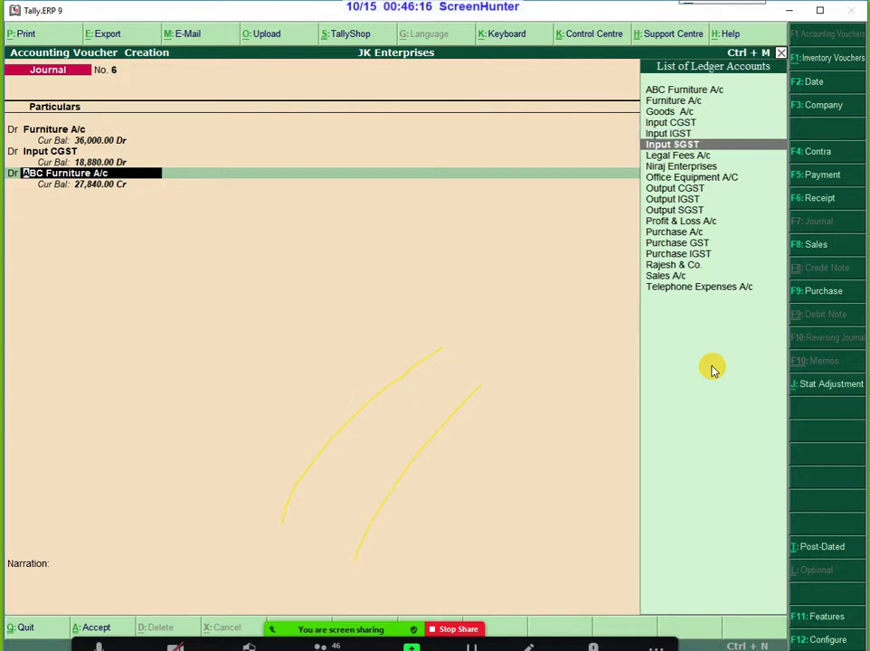
key("Return")
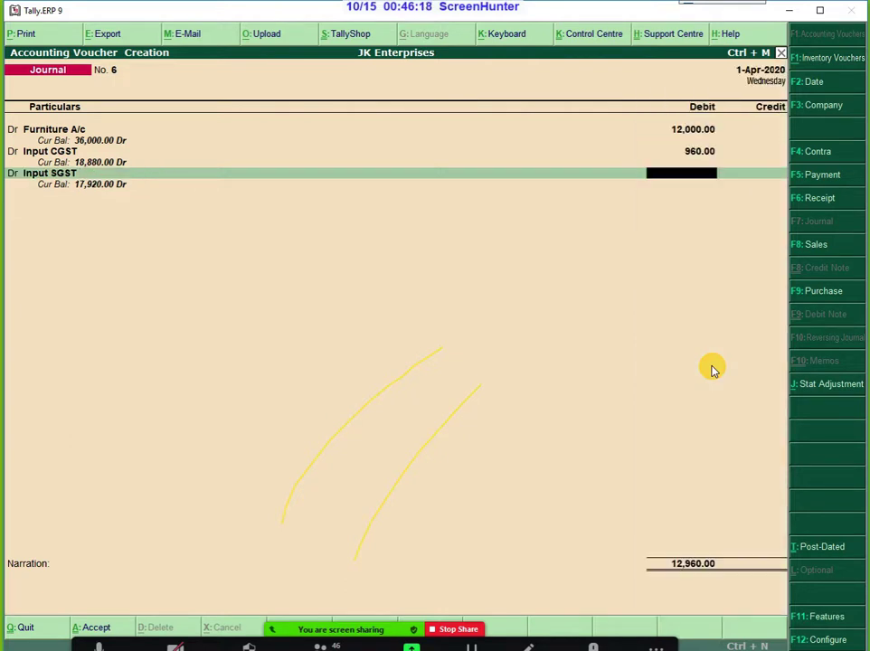
type("960")
key("Return")
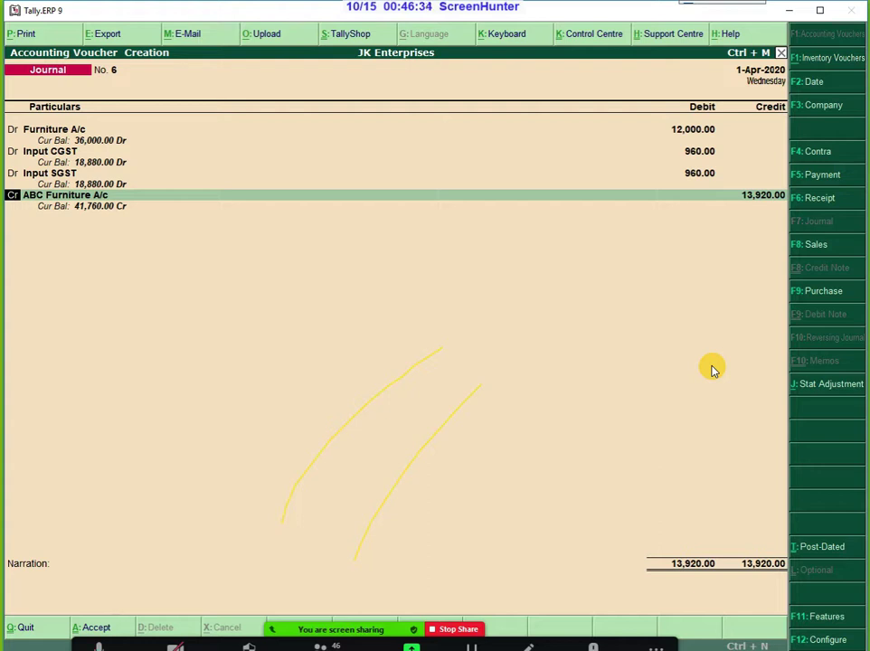
Step: Credit ABC Furniture A/c with 13,920 as On Account and save the journal voucher without a narration
key("Return")
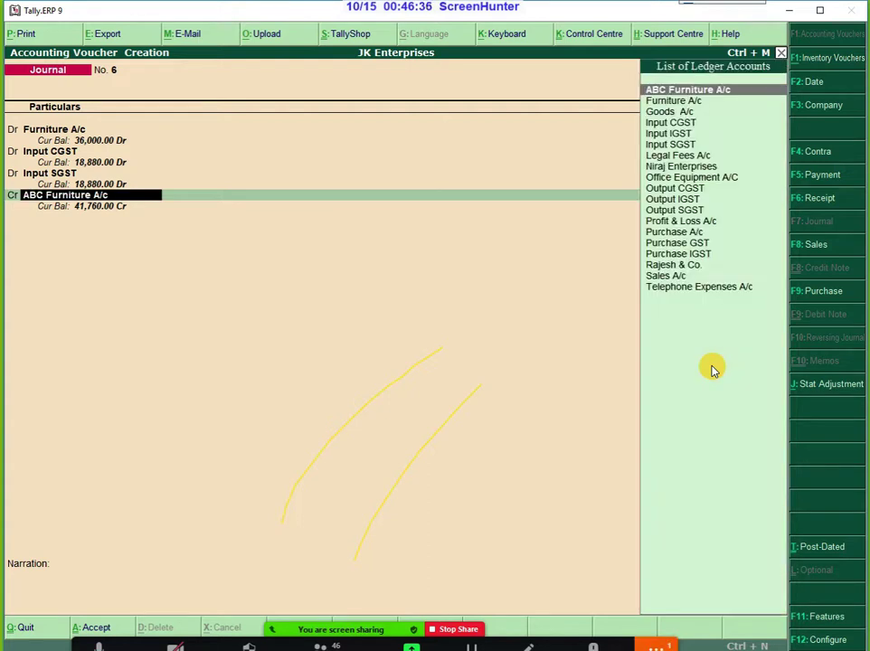
key("Return")
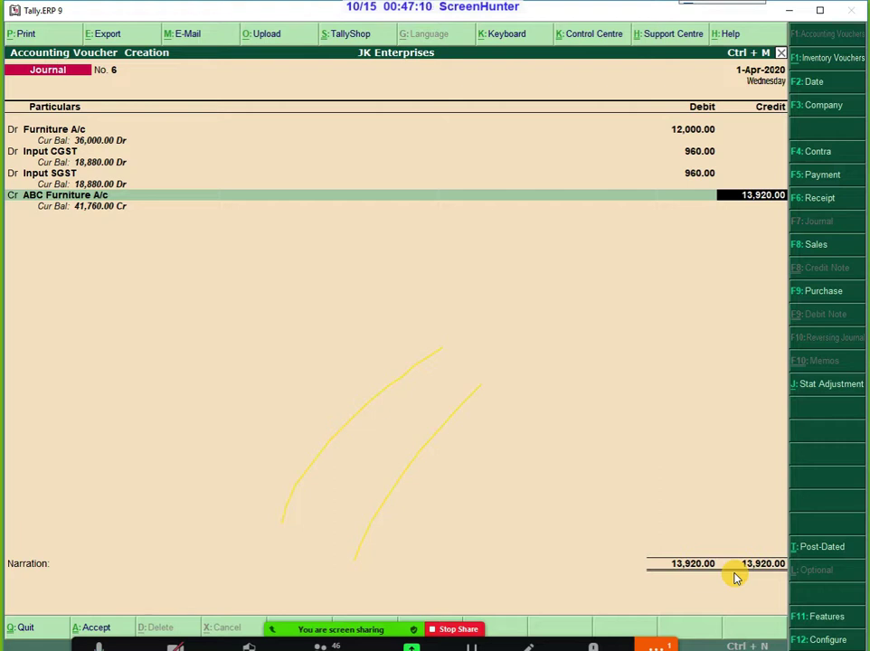
key("Return")
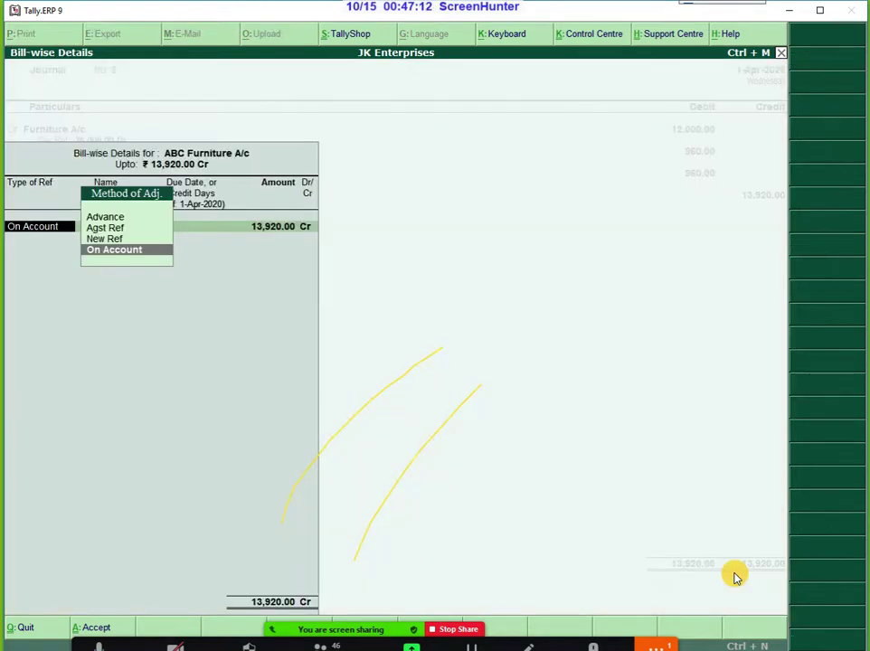
key("Return")
key("Return")
key("Return")
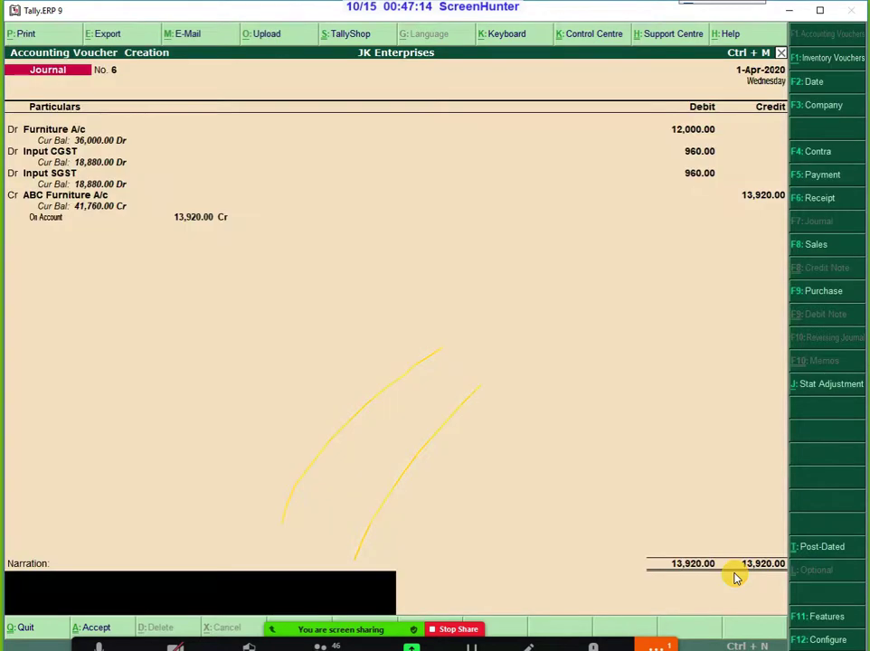
key("Return")
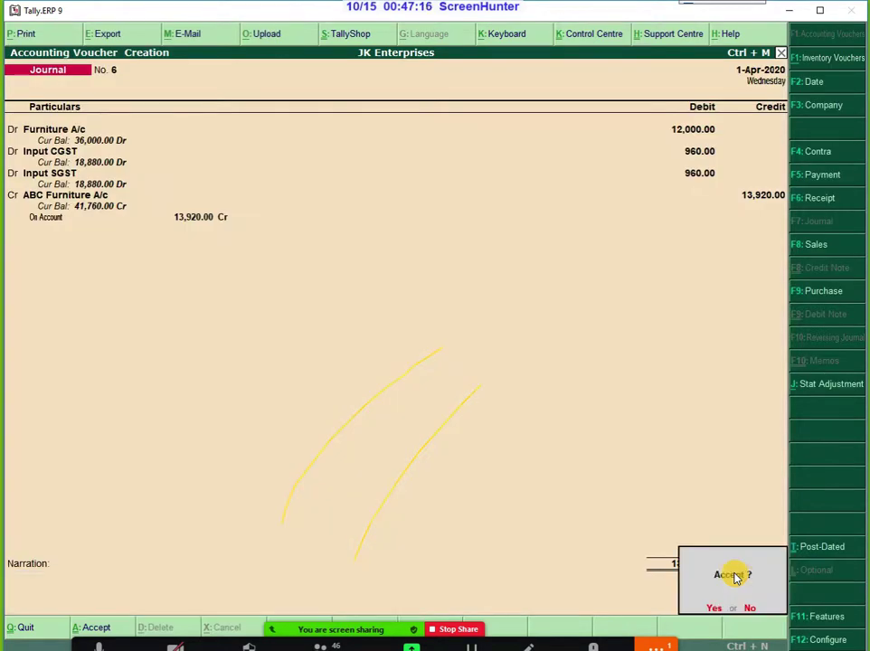
key("Return")
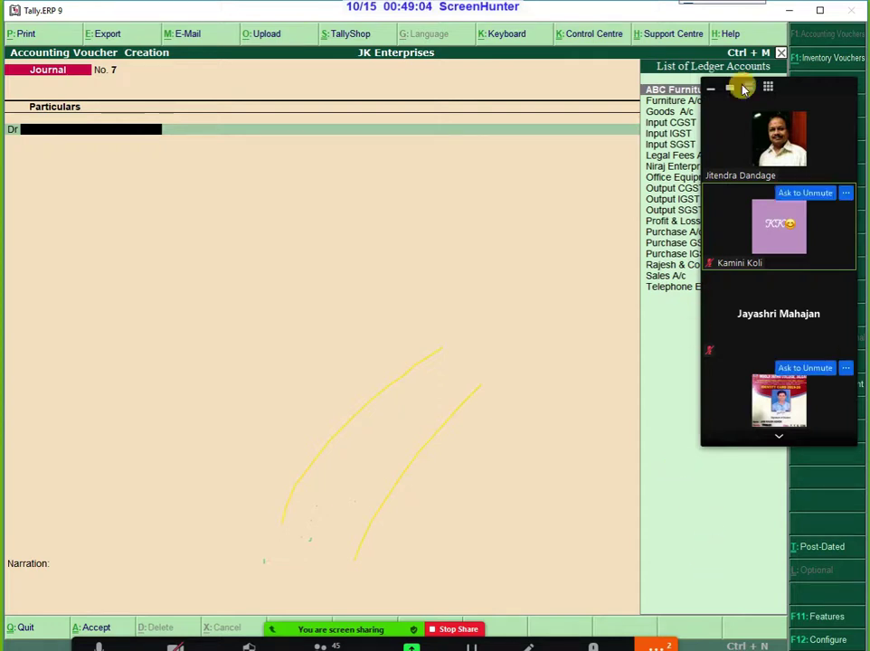
mouse_move(750, 14)
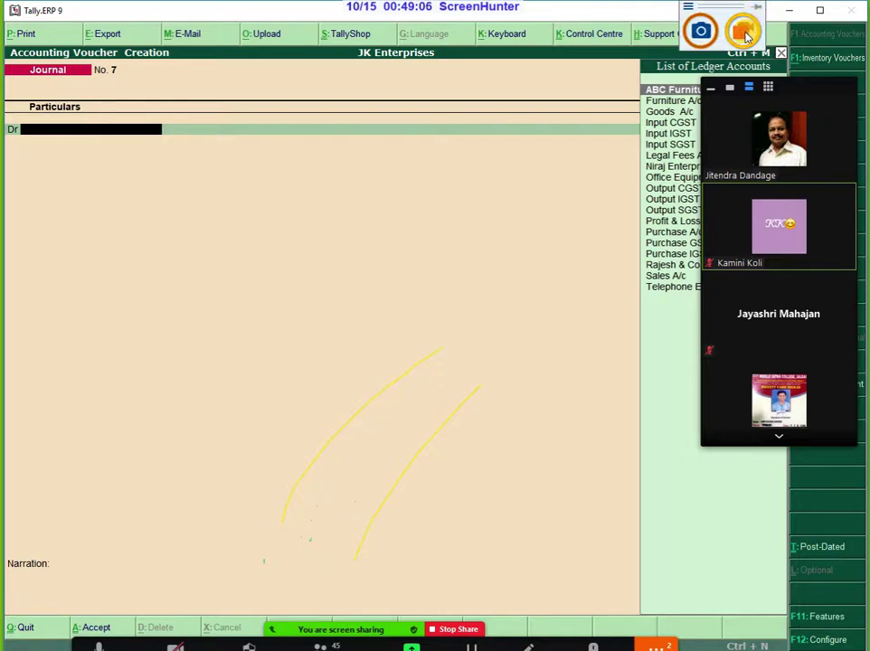